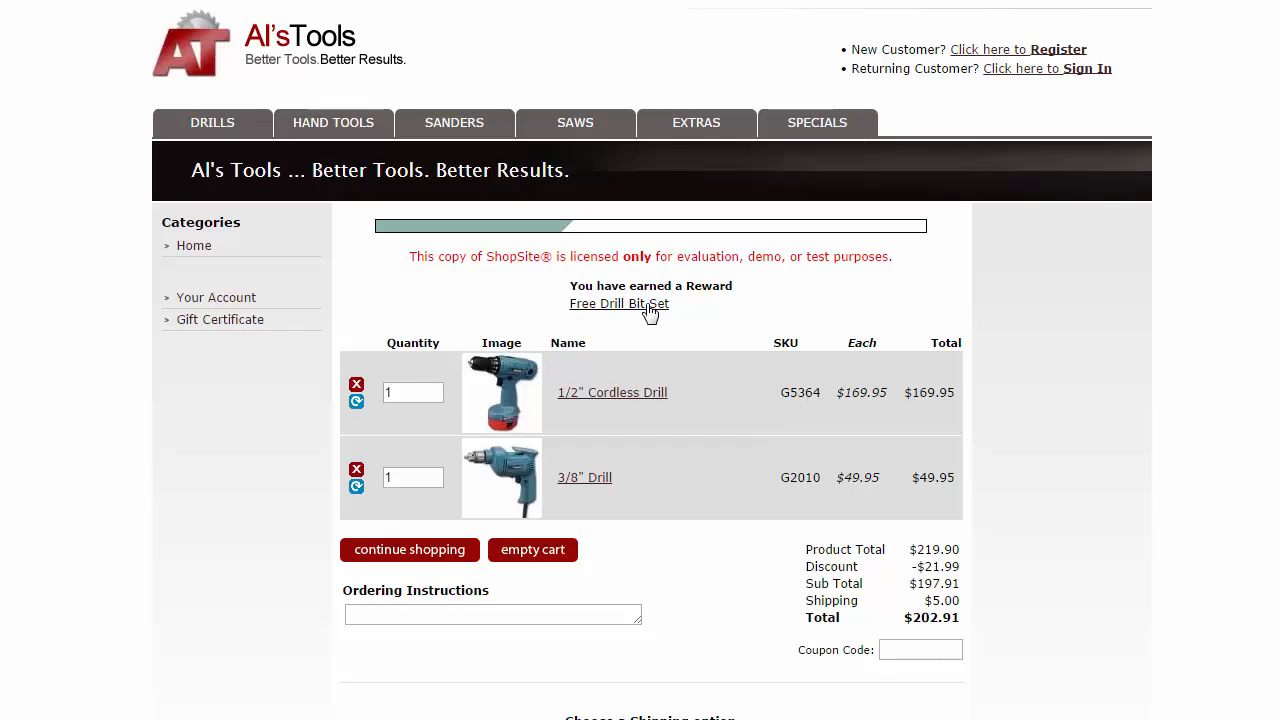
# Open the Free Drill Bit Set reward earned by the two drills in the Al's Tools cart.
pyautogui.click(650, 312)
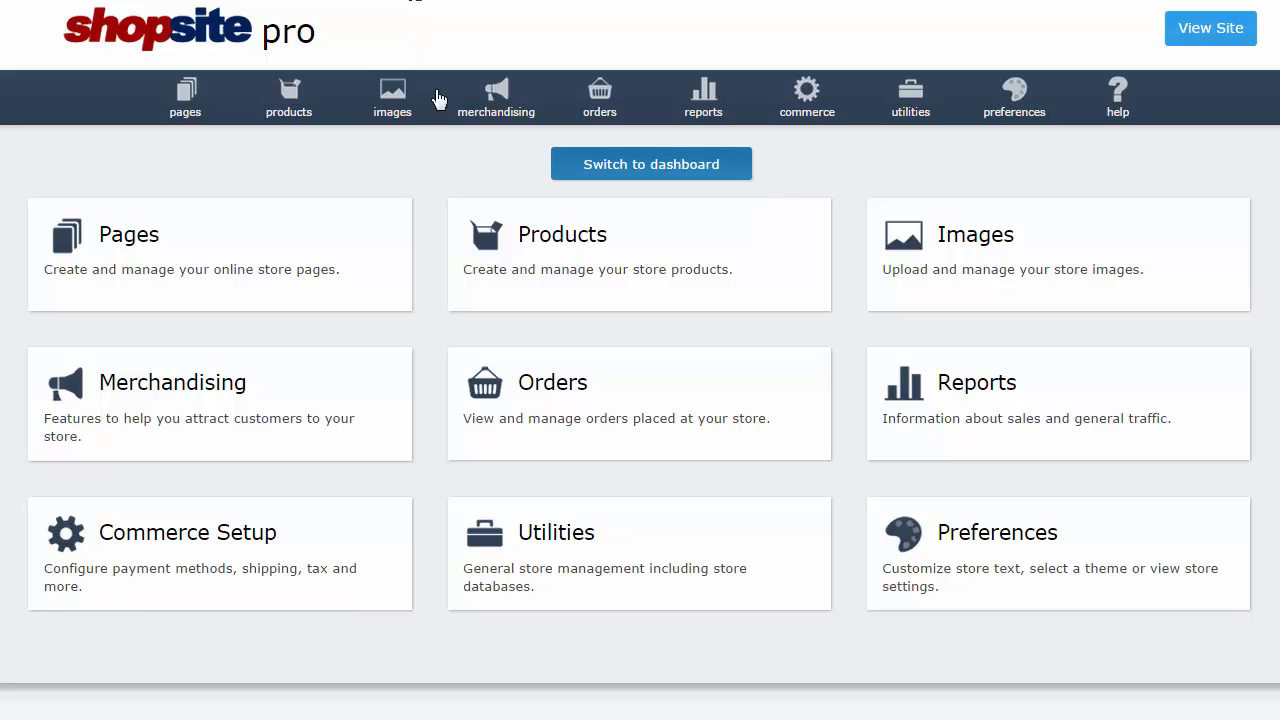
# Confirm the Reward Program feature is On, then save its settings and reward text.
pyautogui.click(497, 112)
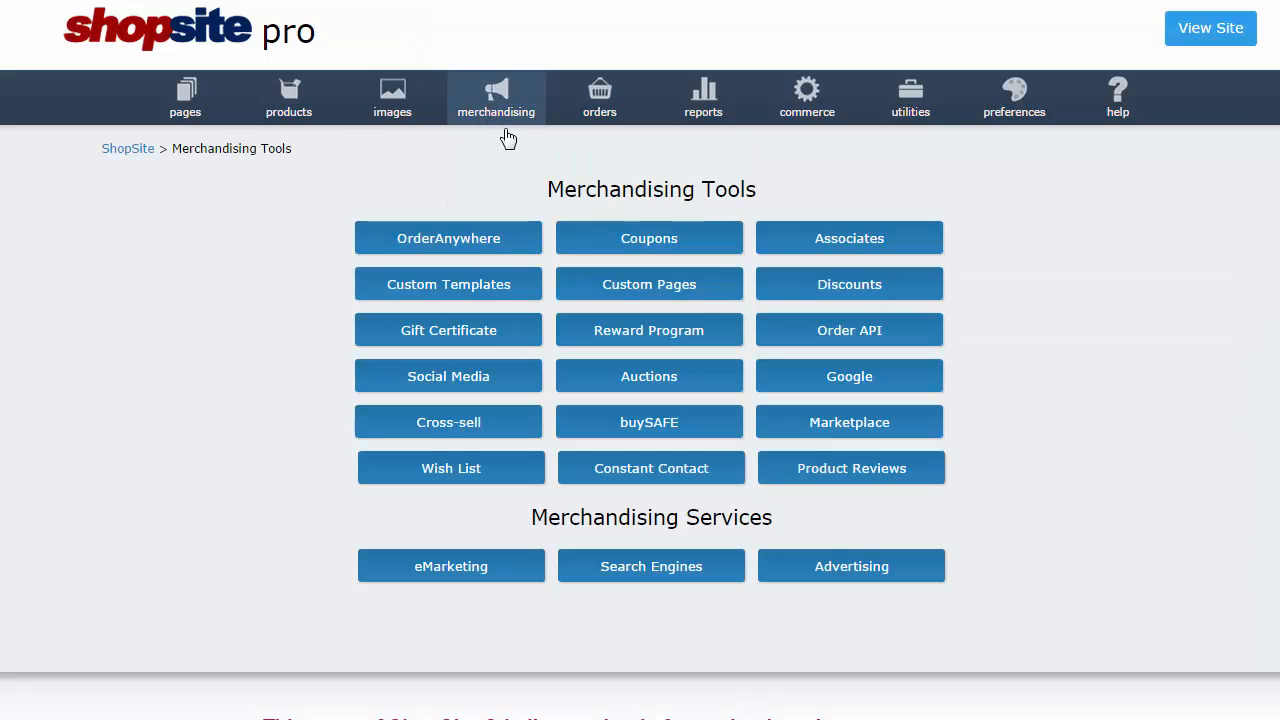
pyautogui.click(649, 333)
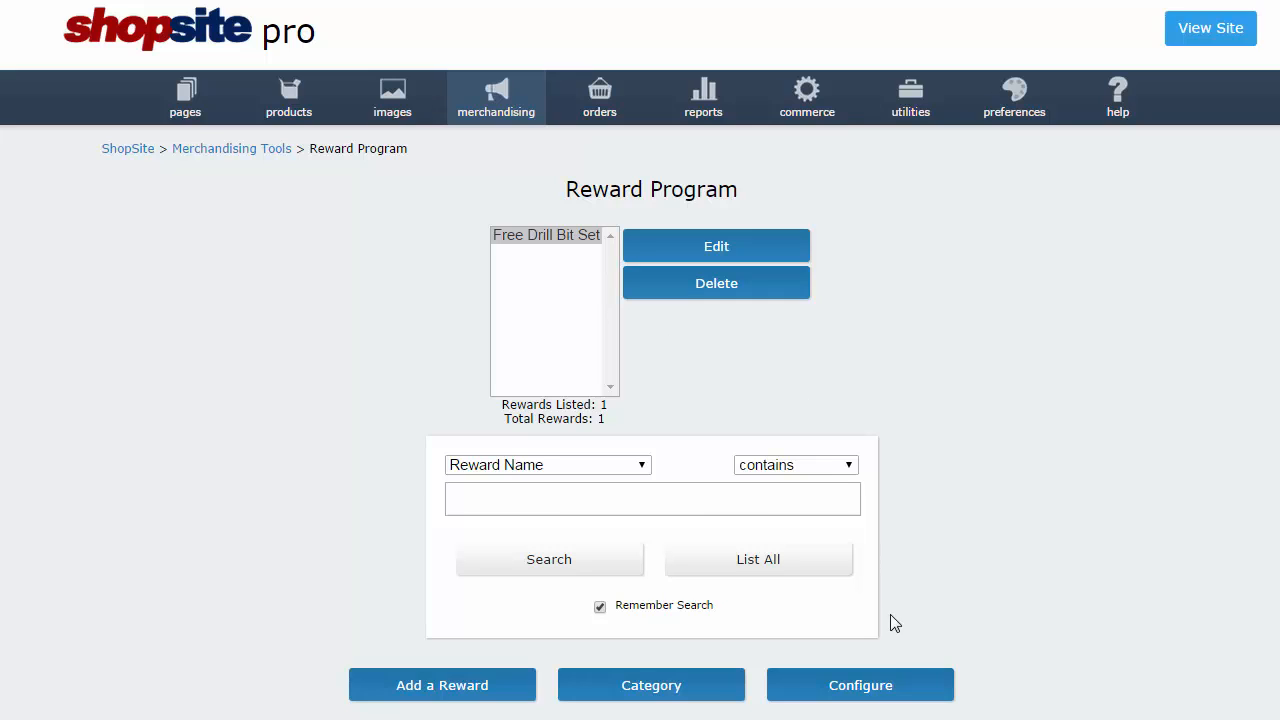
pyautogui.click(898, 702)
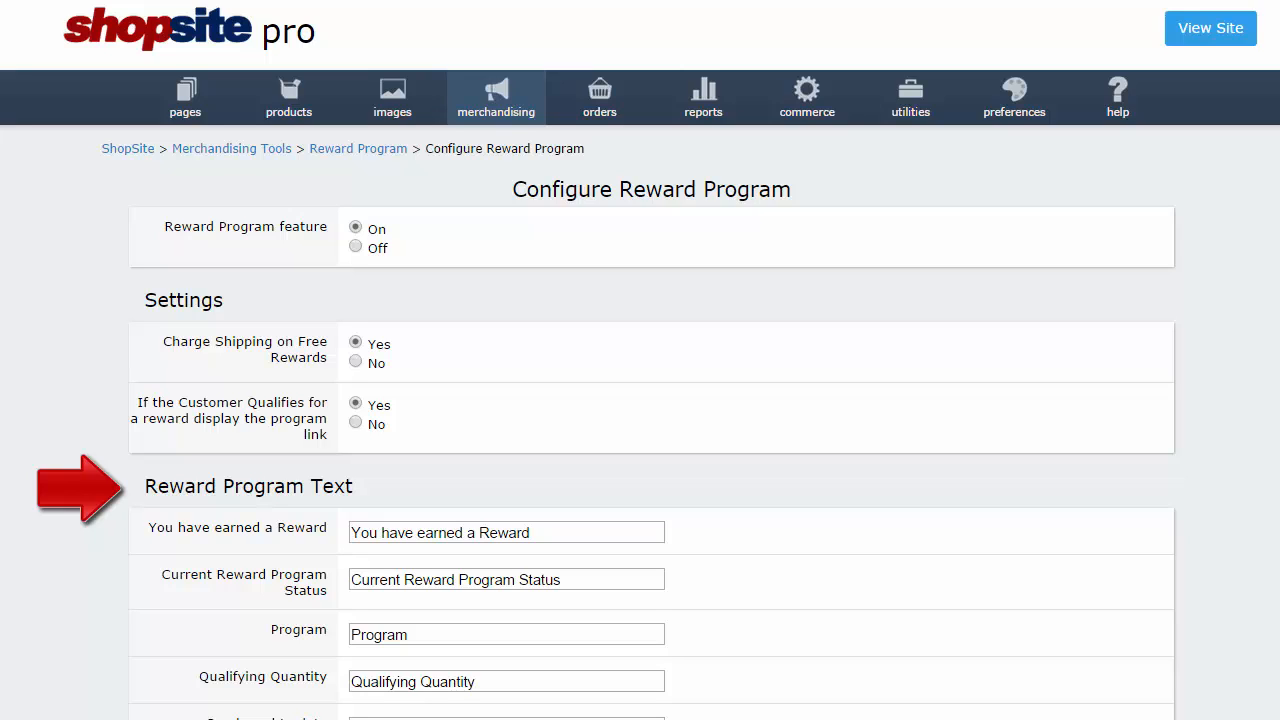
pyautogui.scroll(-1, 640, 360)
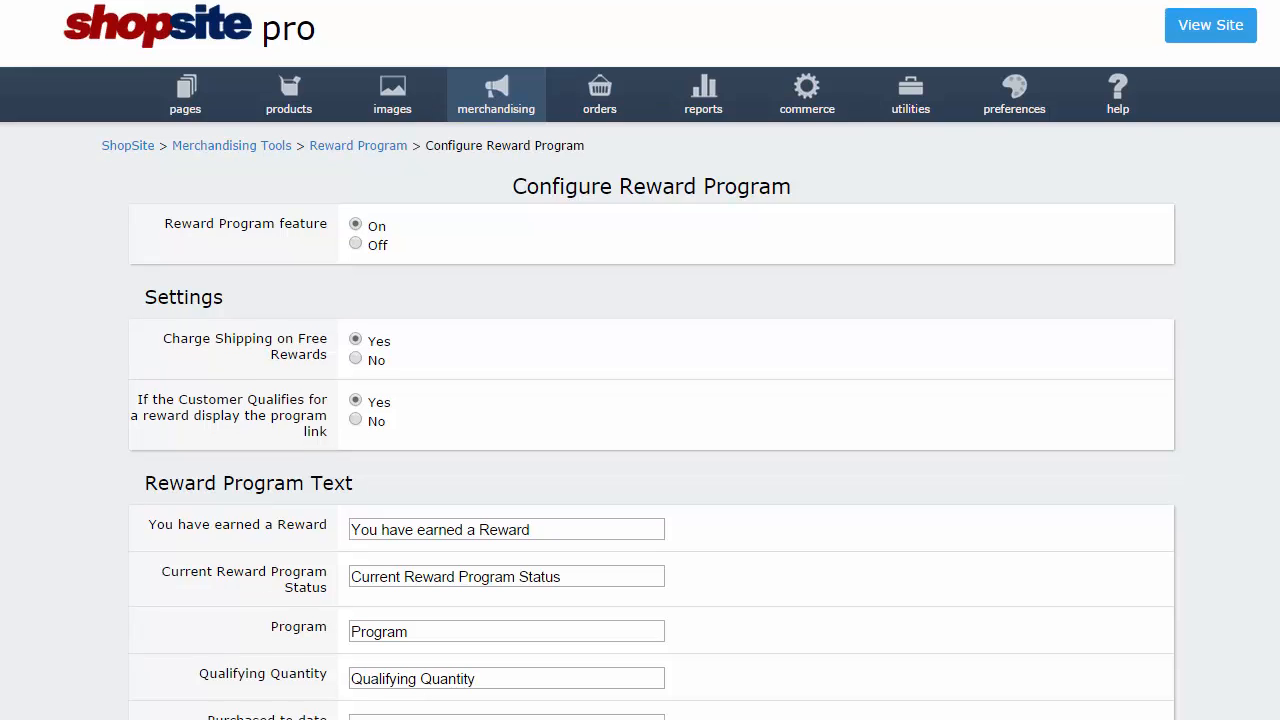
pyautogui.scroll(-3, 640, 360)
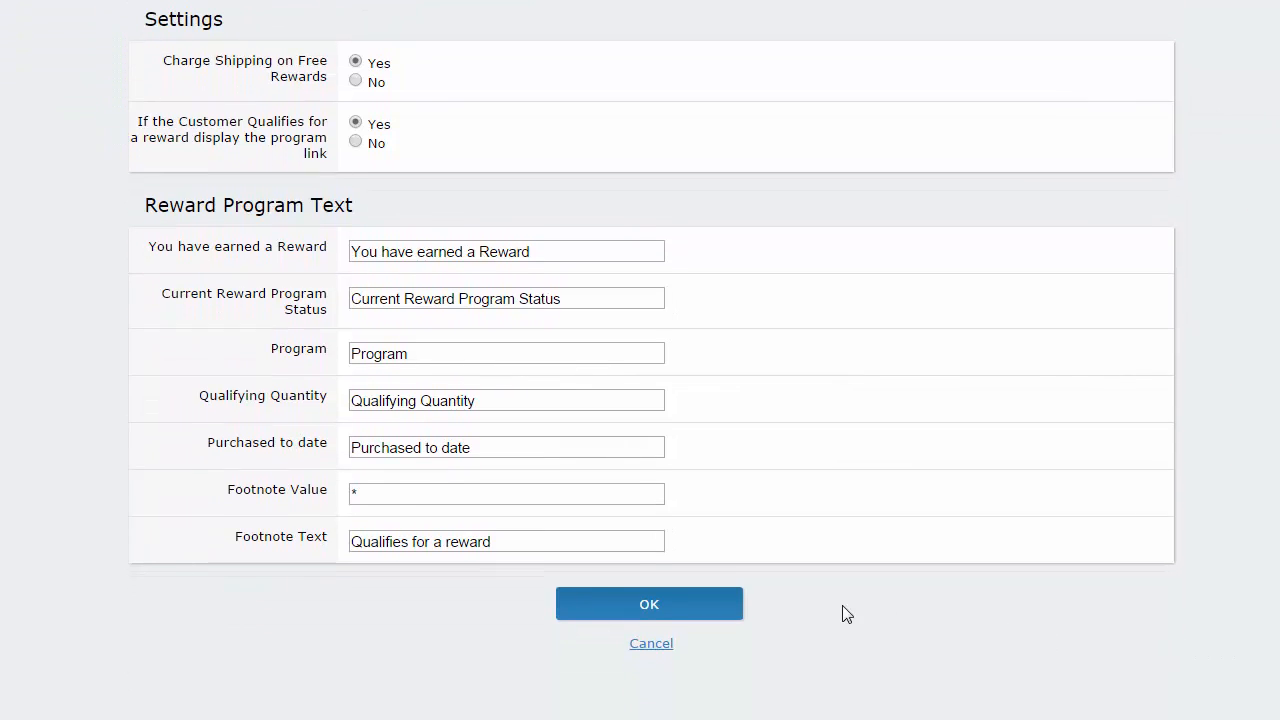
pyautogui.click(729, 617)
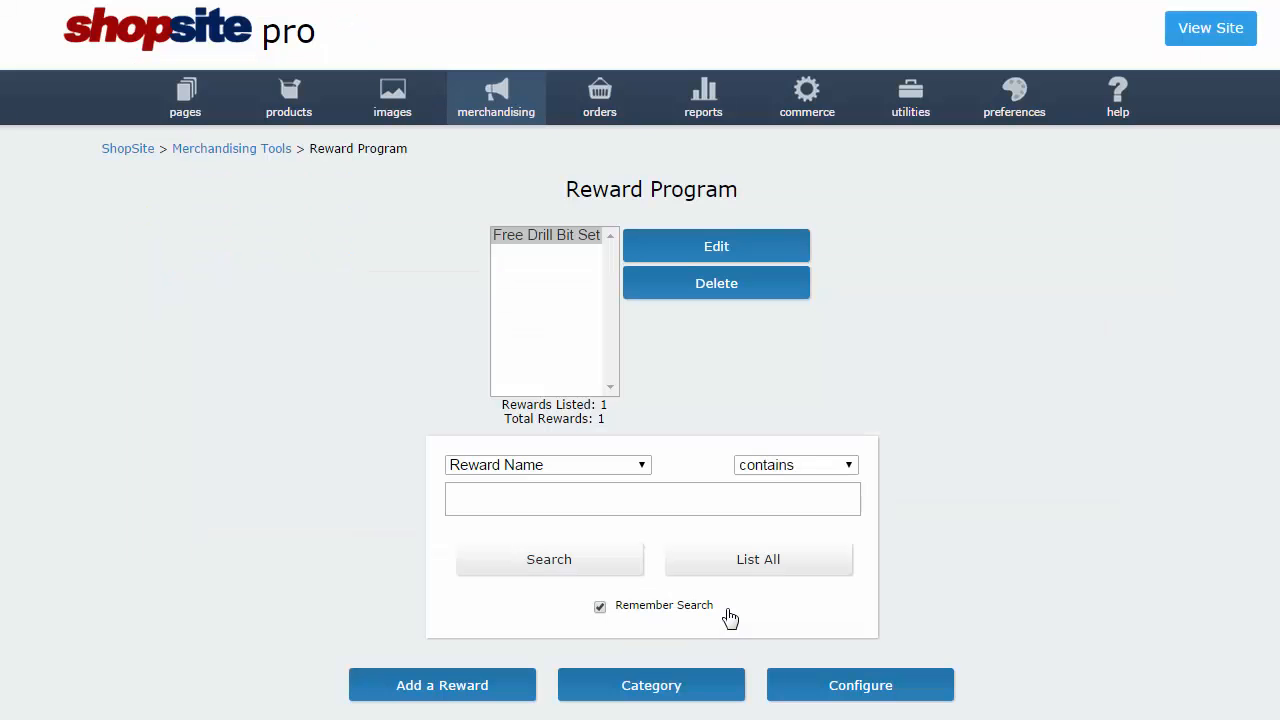
# List the reward categories, Drill Bit Set and Drills, and select Drills.
pyautogui.click(683, 688)
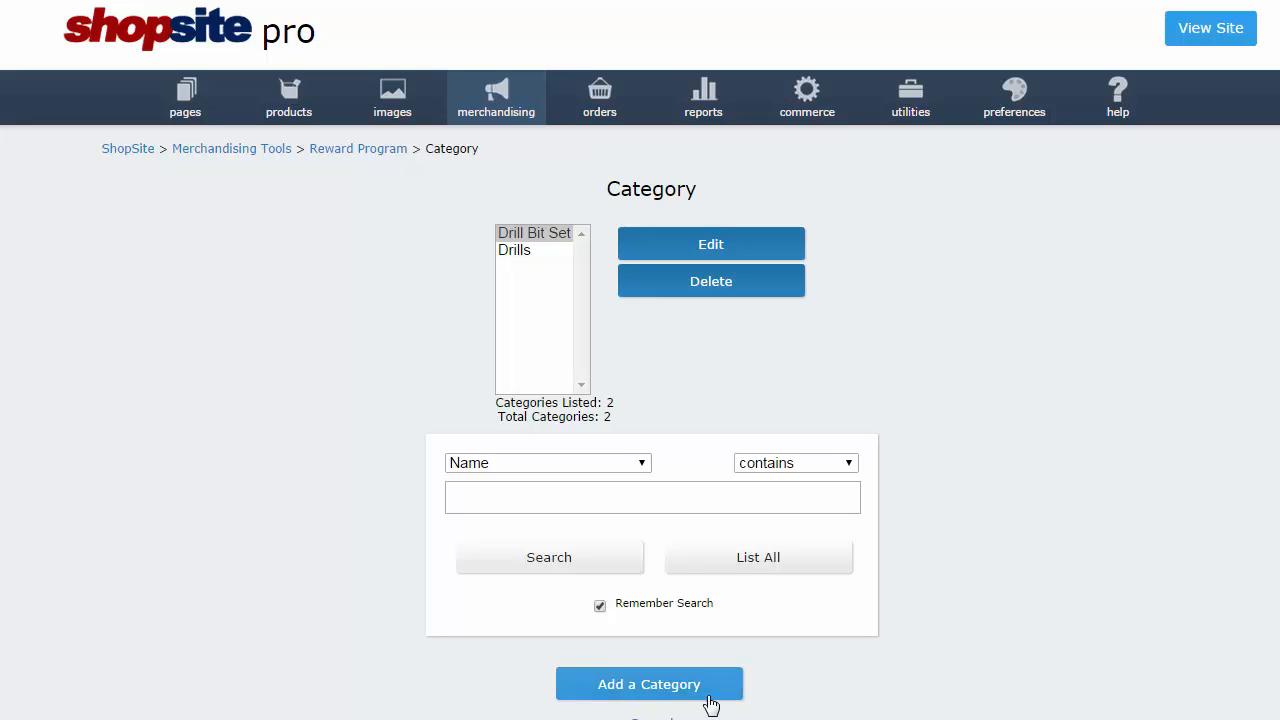
pyautogui.click(530, 258)
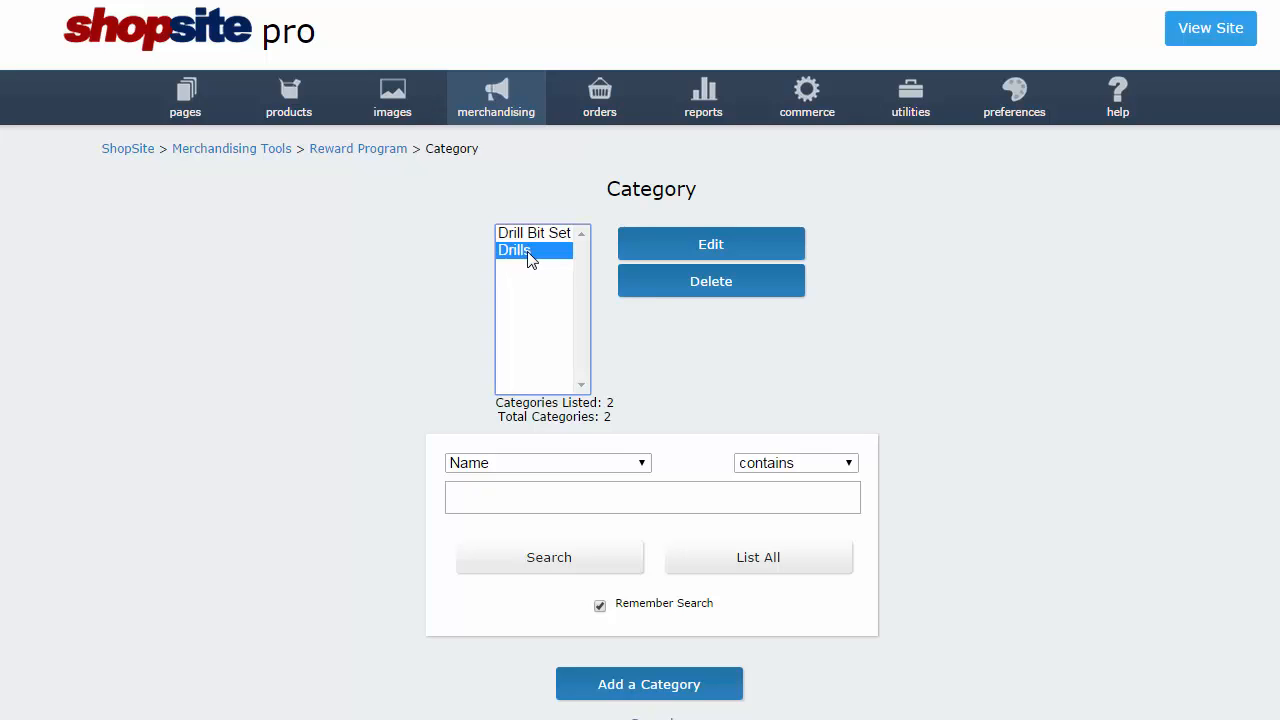
# Check that Drills holds the 1/2" Cordless Drill and 3/8" Drill.
pyautogui.click(660, 254)
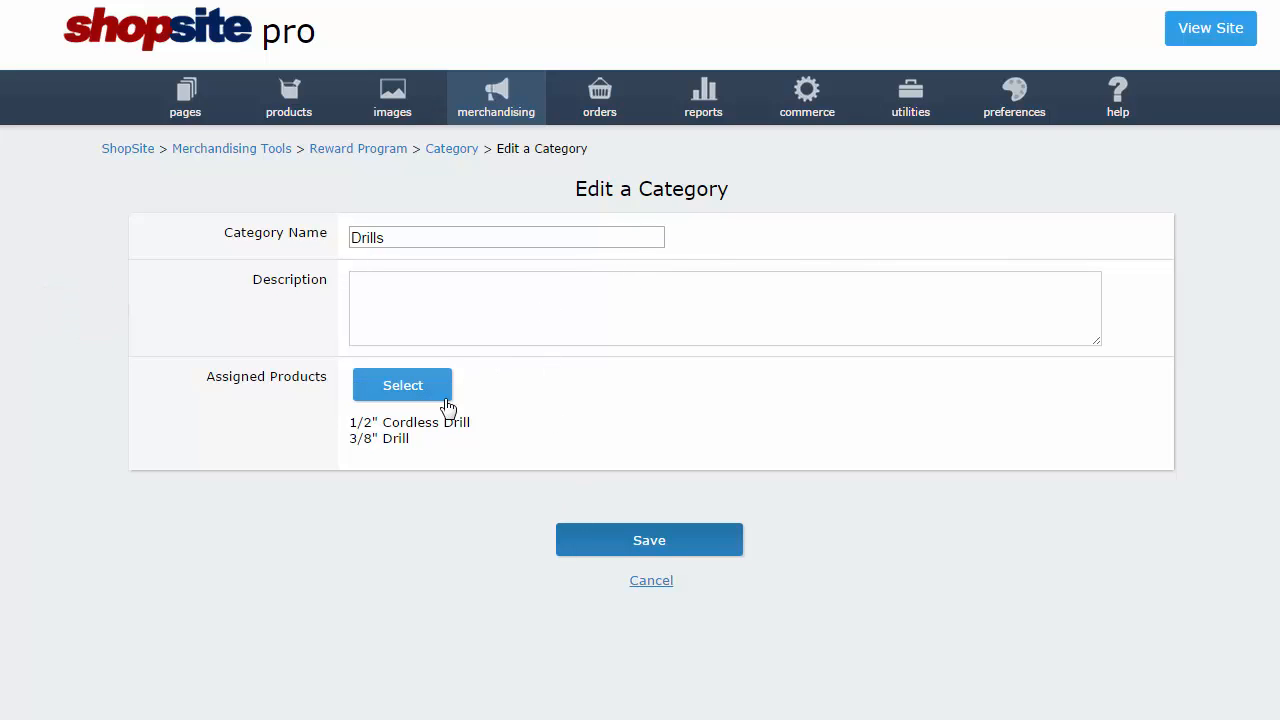
pyautogui.click(403, 386)
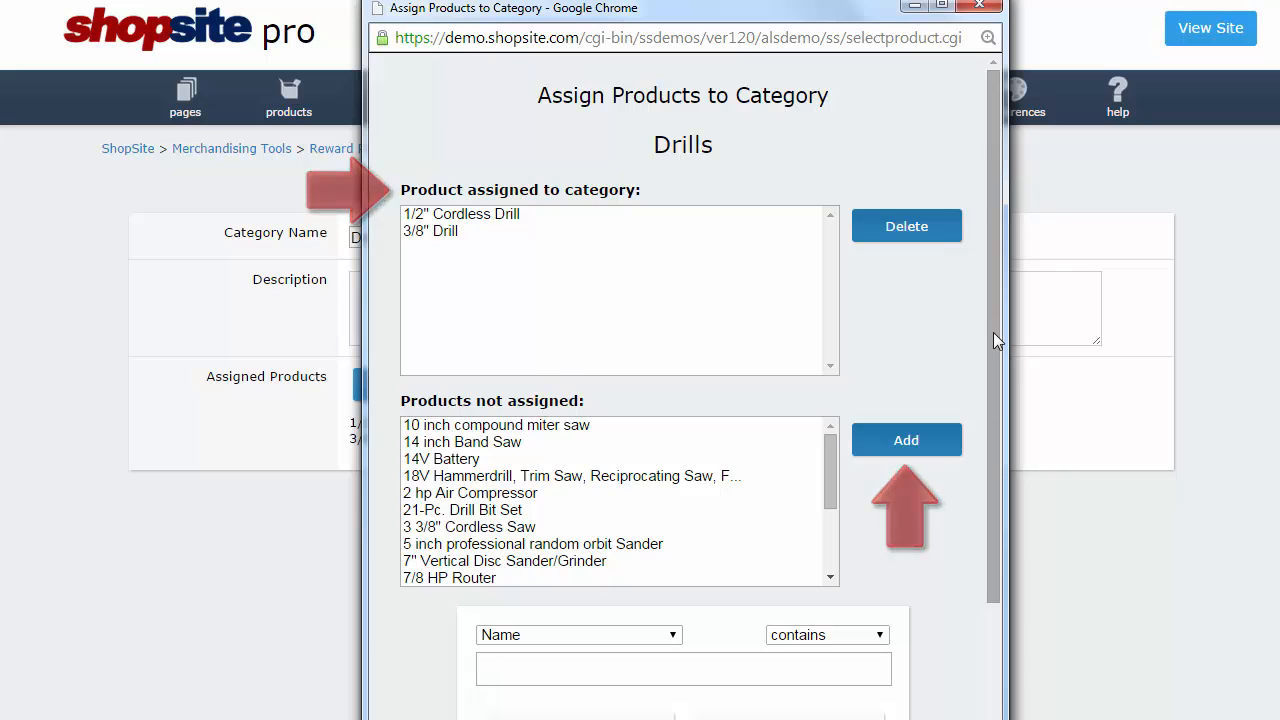
pyautogui.moveTo(993, 332); pyautogui.dragTo(1012, 473)
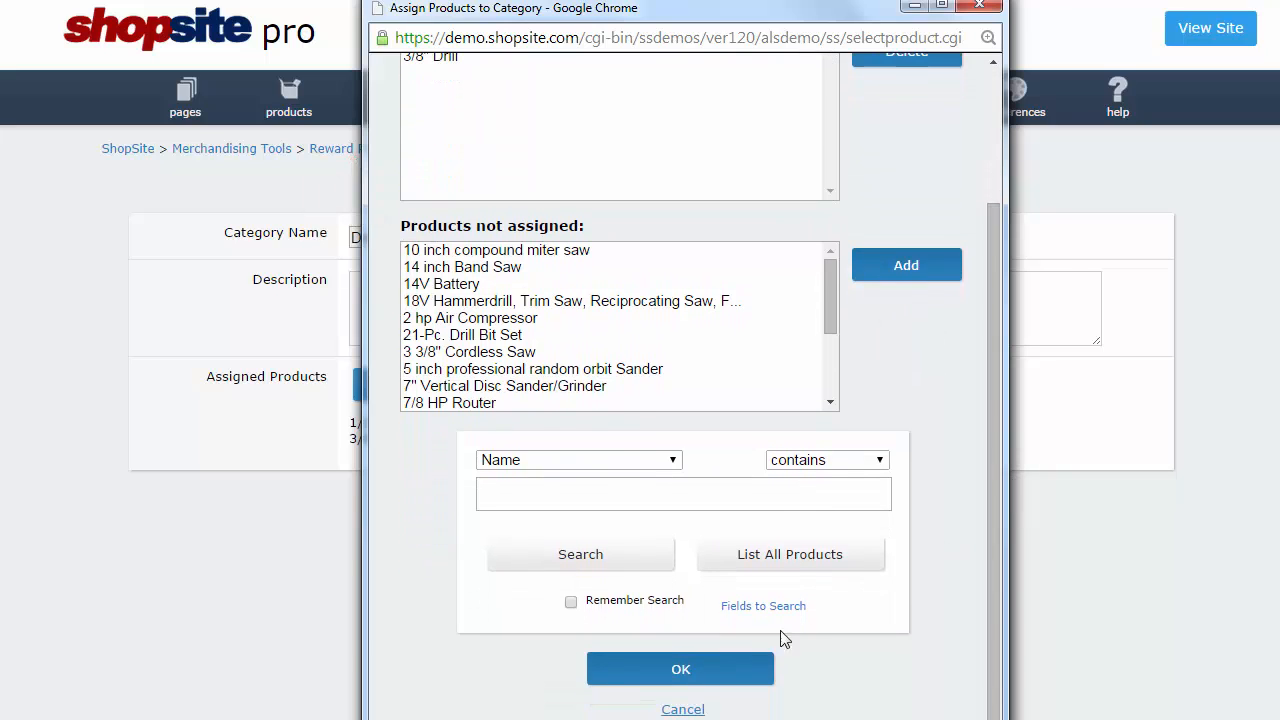
pyautogui.click(709, 684)
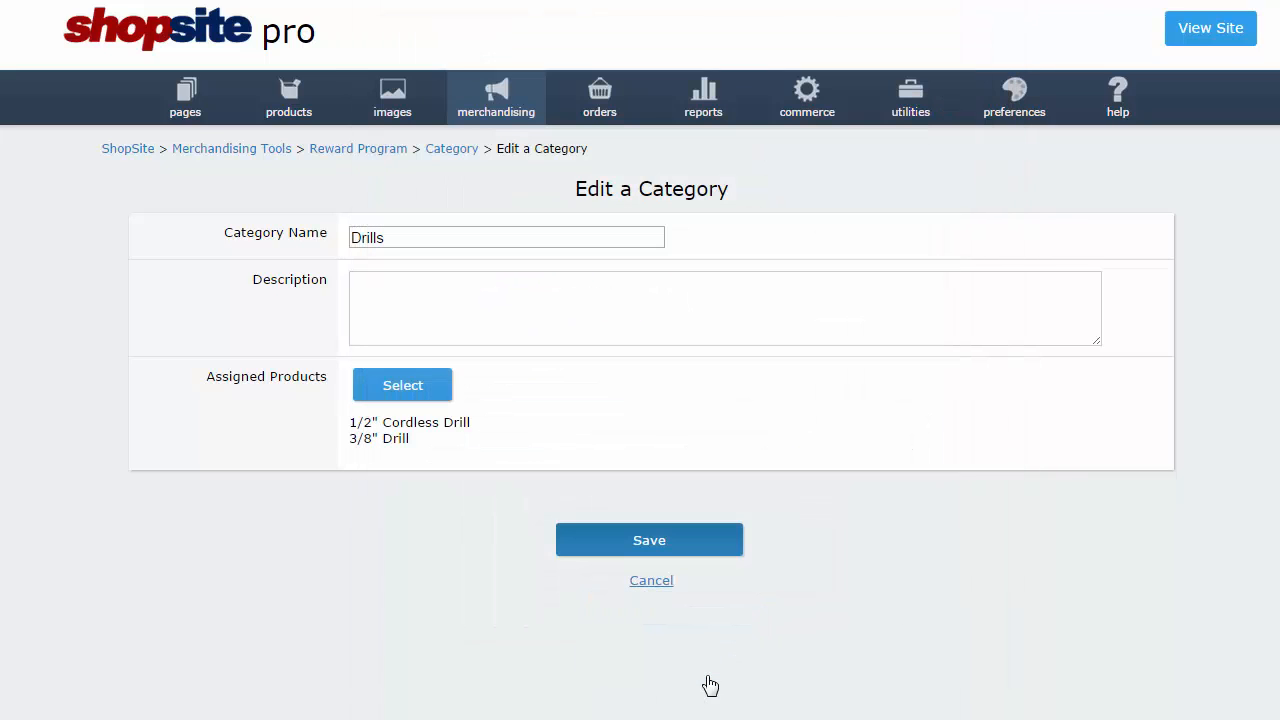
# Save Drills, then save the Drill Bit Set category holding the 21-Pc. Drill Bit Set.
pyautogui.click(702, 558)
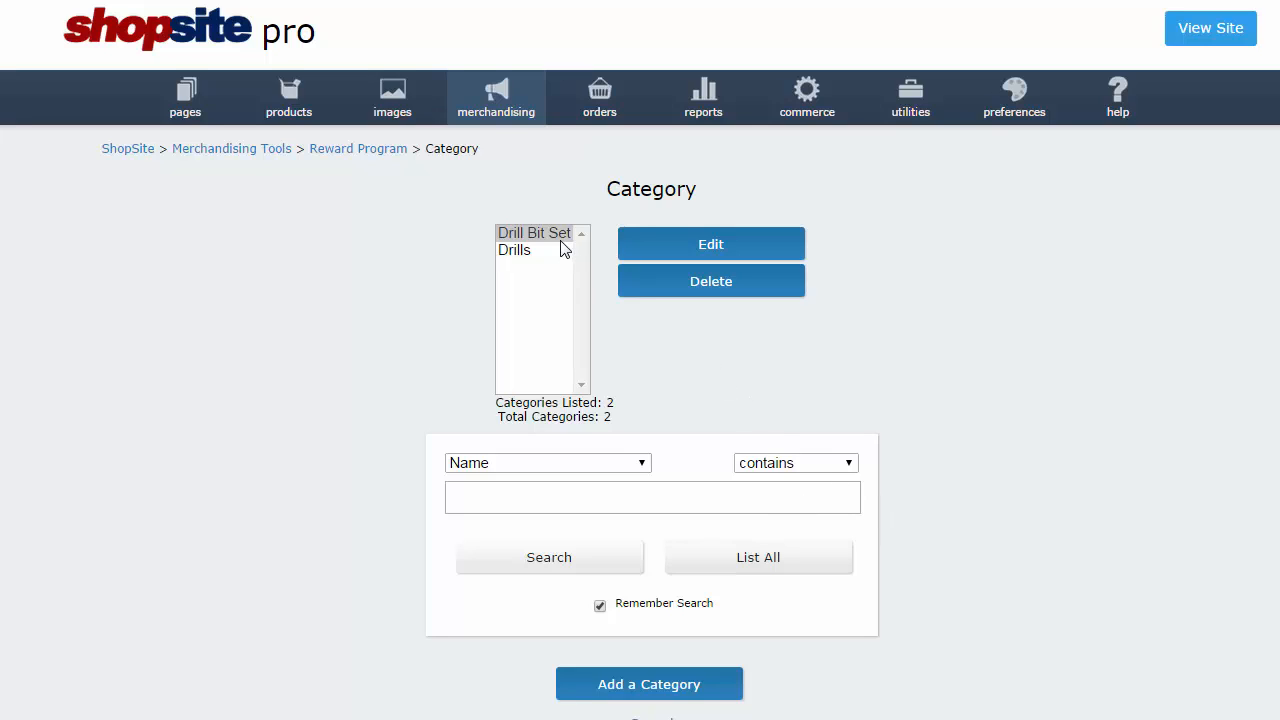
pyautogui.click(691, 259)
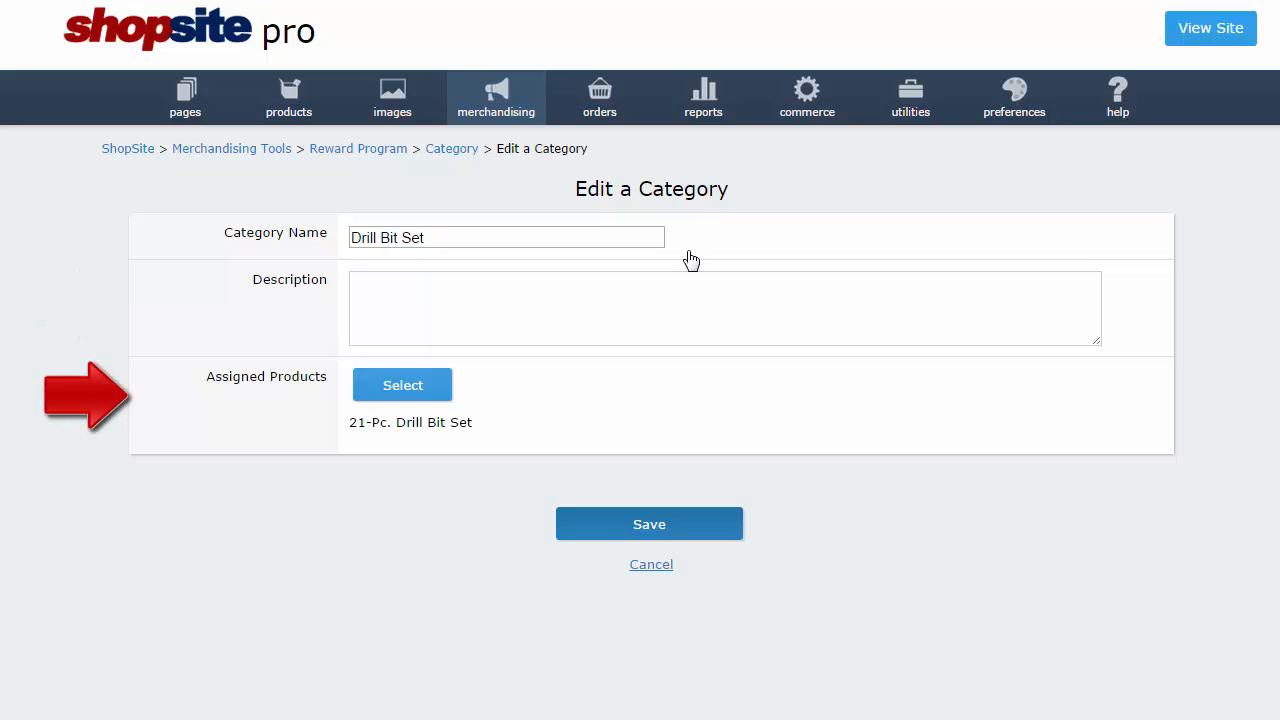
pyautogui.click(683, 535)
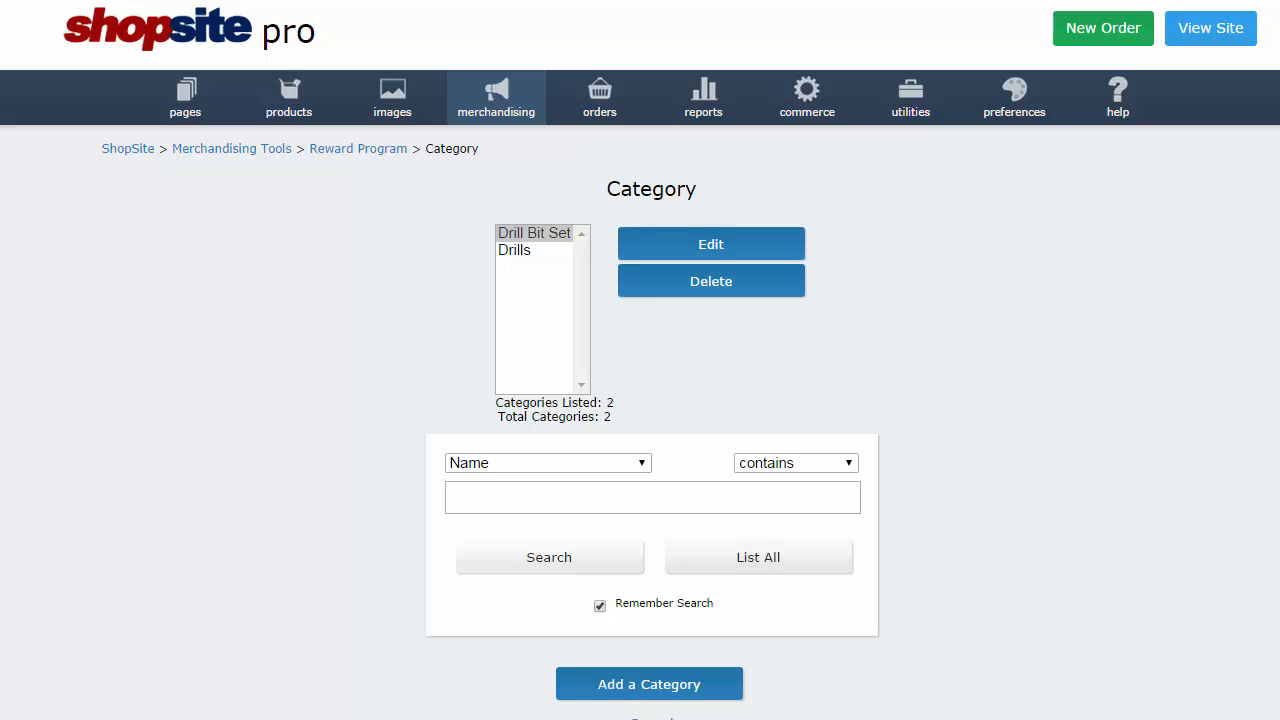
pyautogui.scroll(-2, 640, 360)
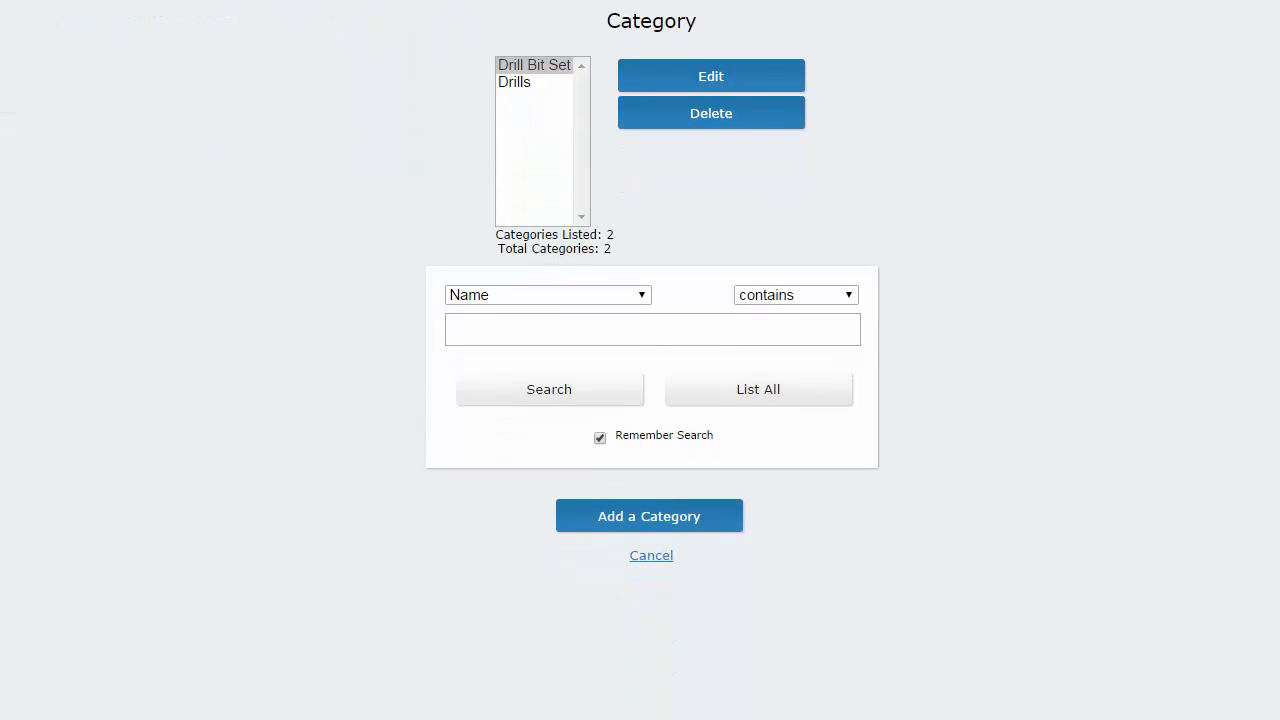
# Go back to the rewards list and edit the Free Drill Bit Set reward.
pyautogui.click(651, 556)
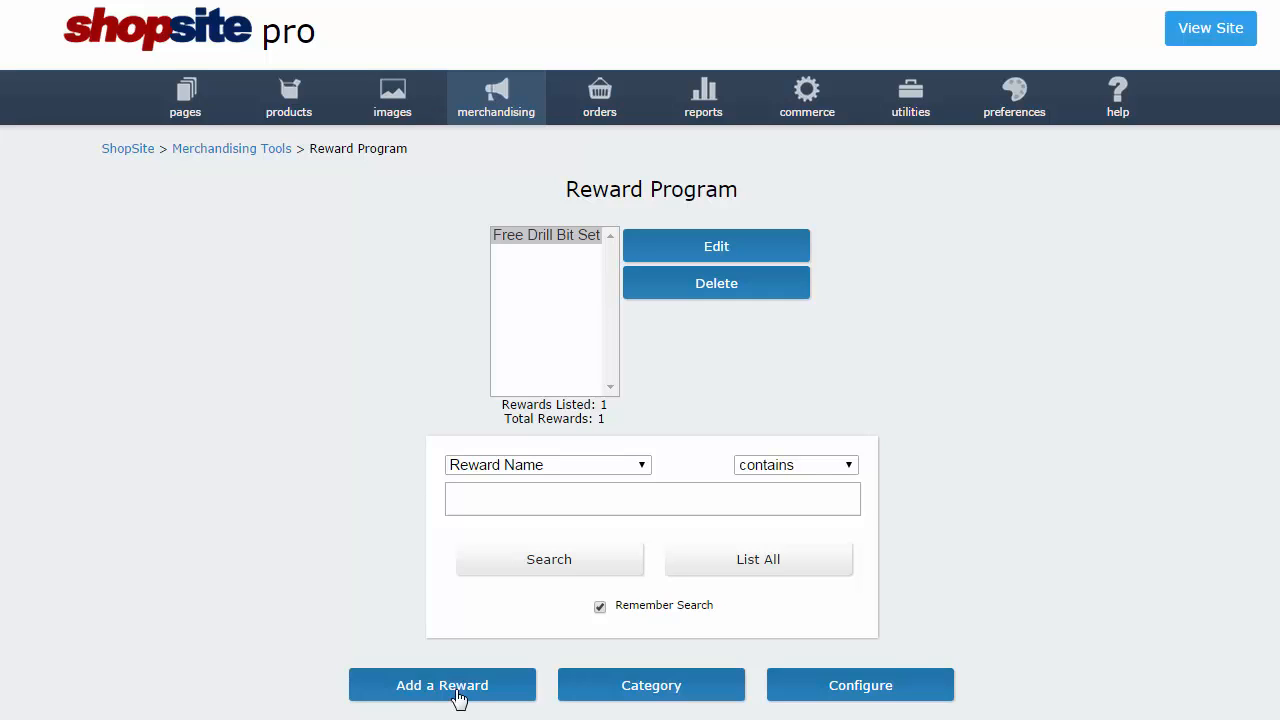
pyautogui.click(587, 238)
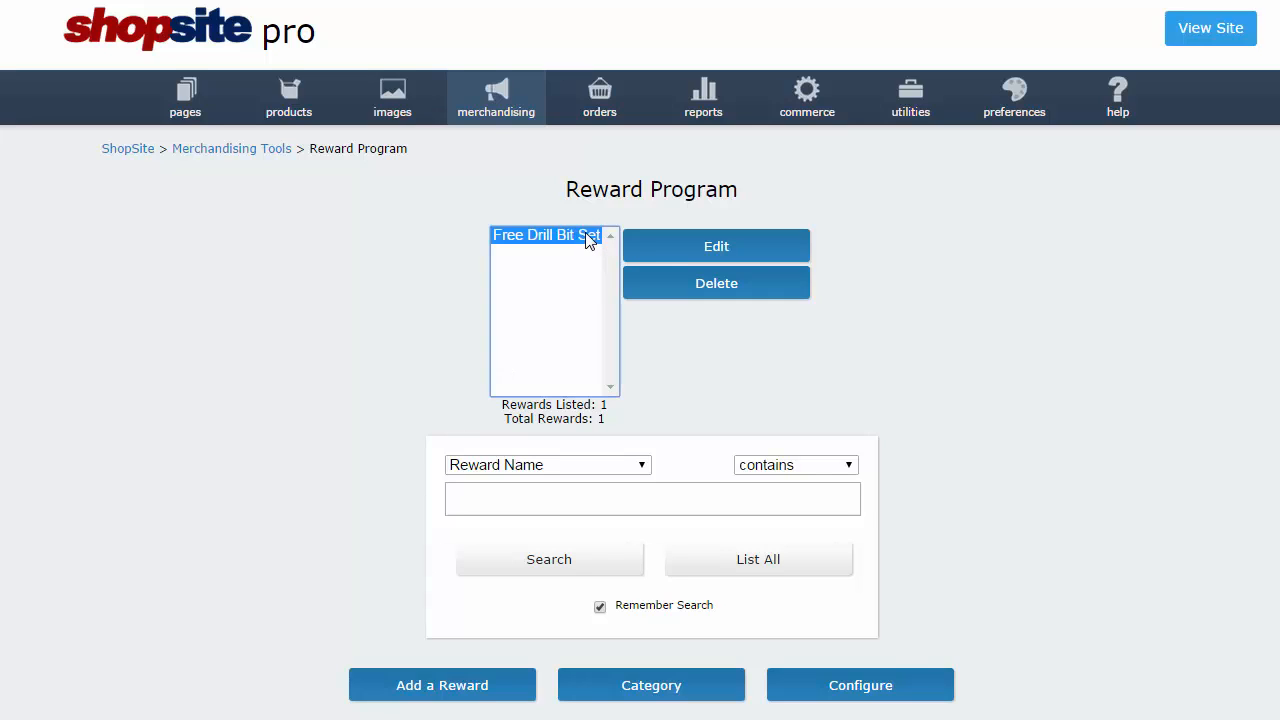
pyautogui.click(686, 257)
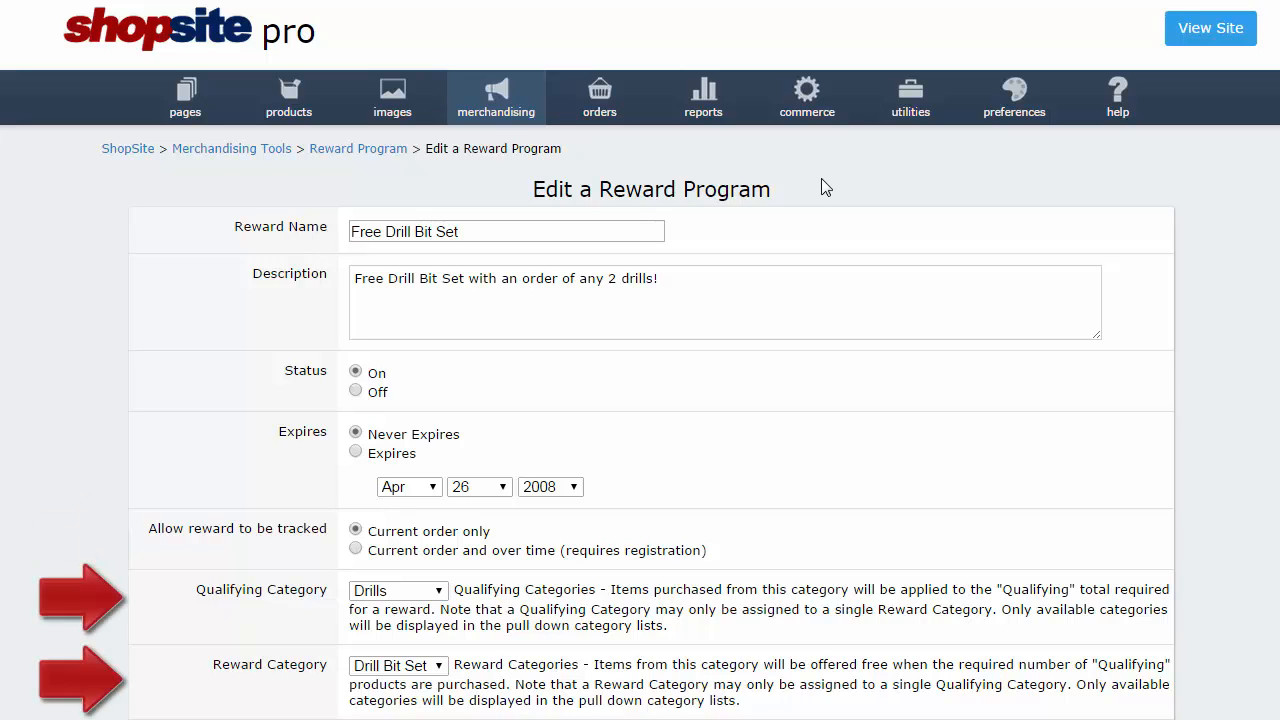
# Save the reward with qualifying category Drills, reward category Drill Bit Set, quantity 2.
pyautogui.click(441, 592)
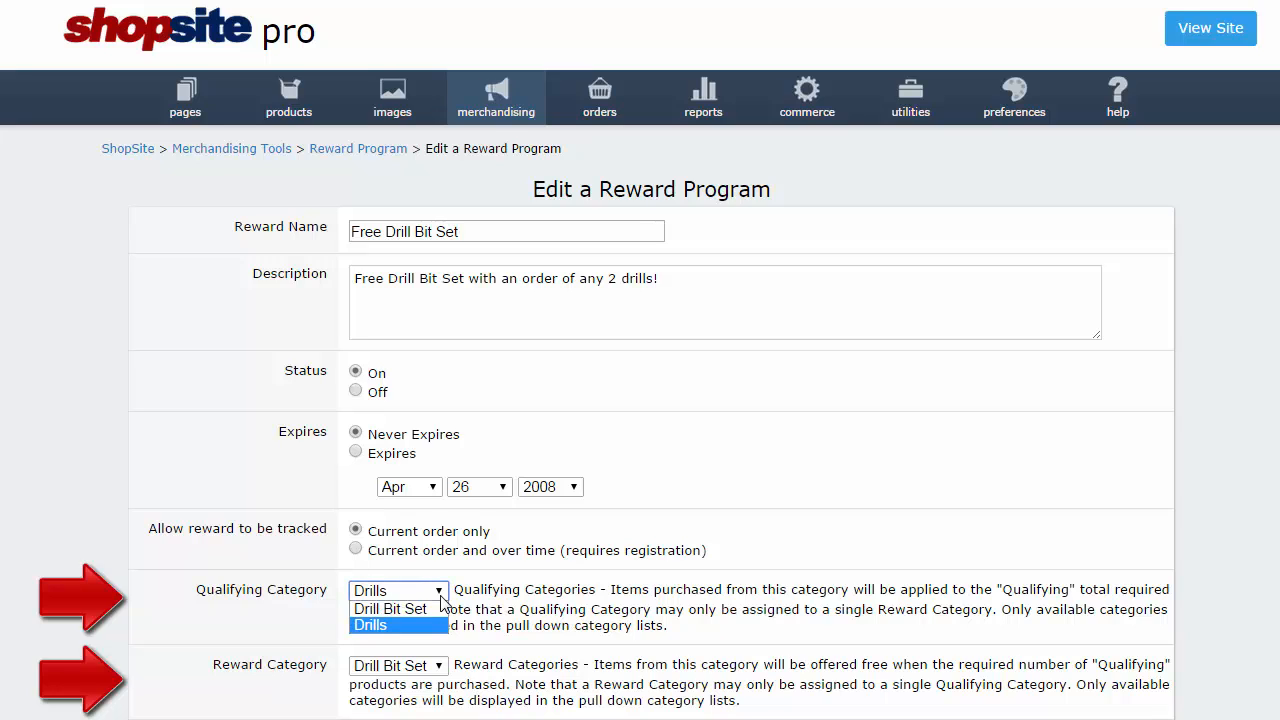
pyautogui.click(441, 595)
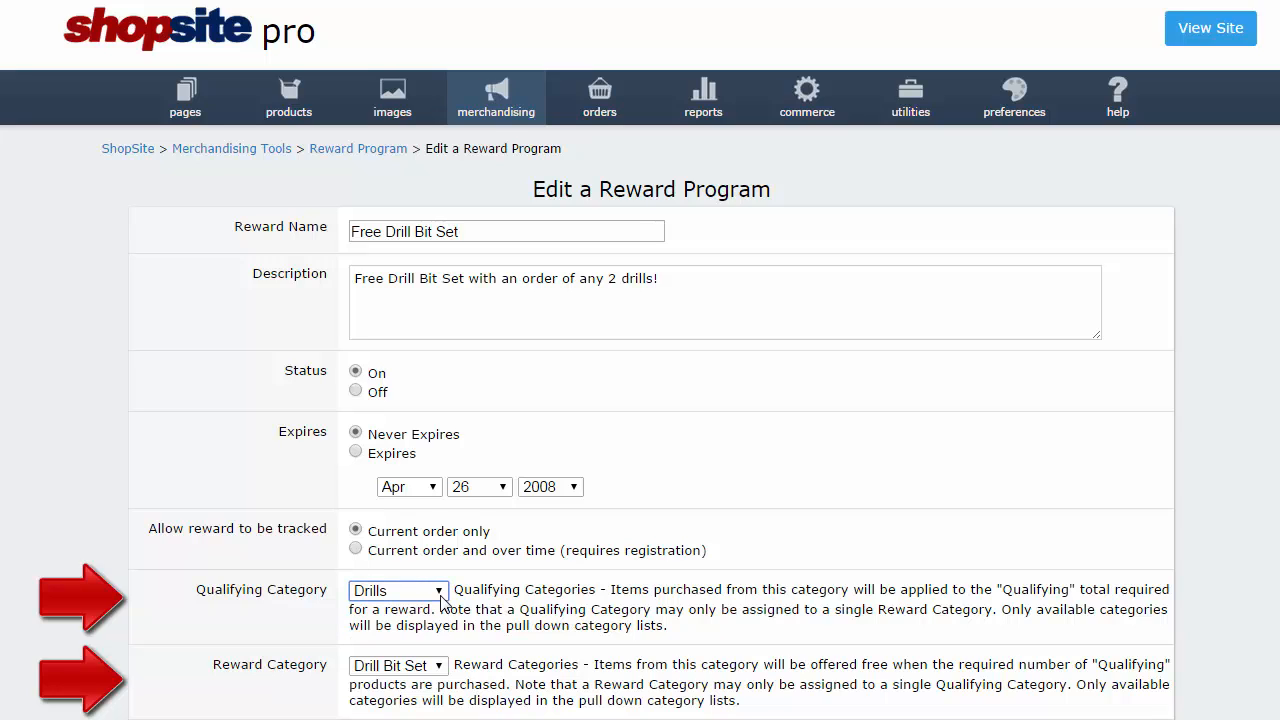
pyautogui.click(441, 667)
pyautogui.click(445, 670)
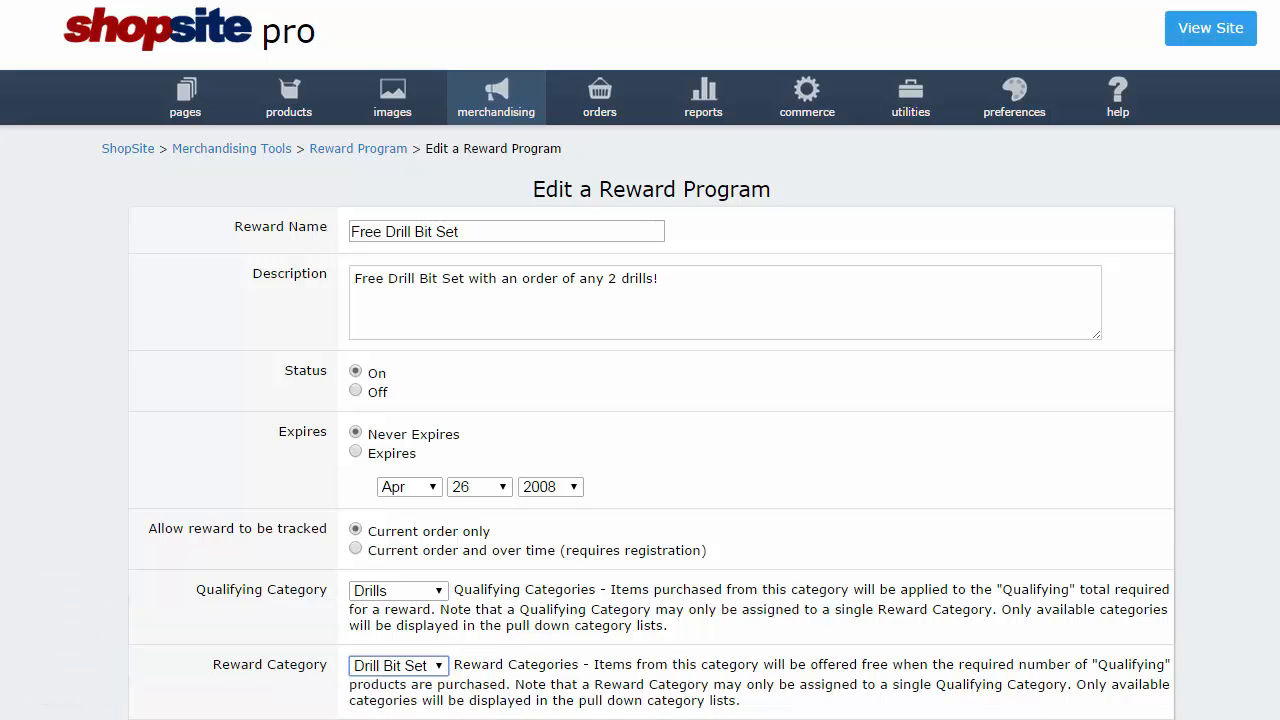
pyautogui.scroll(-5, 640, 360)
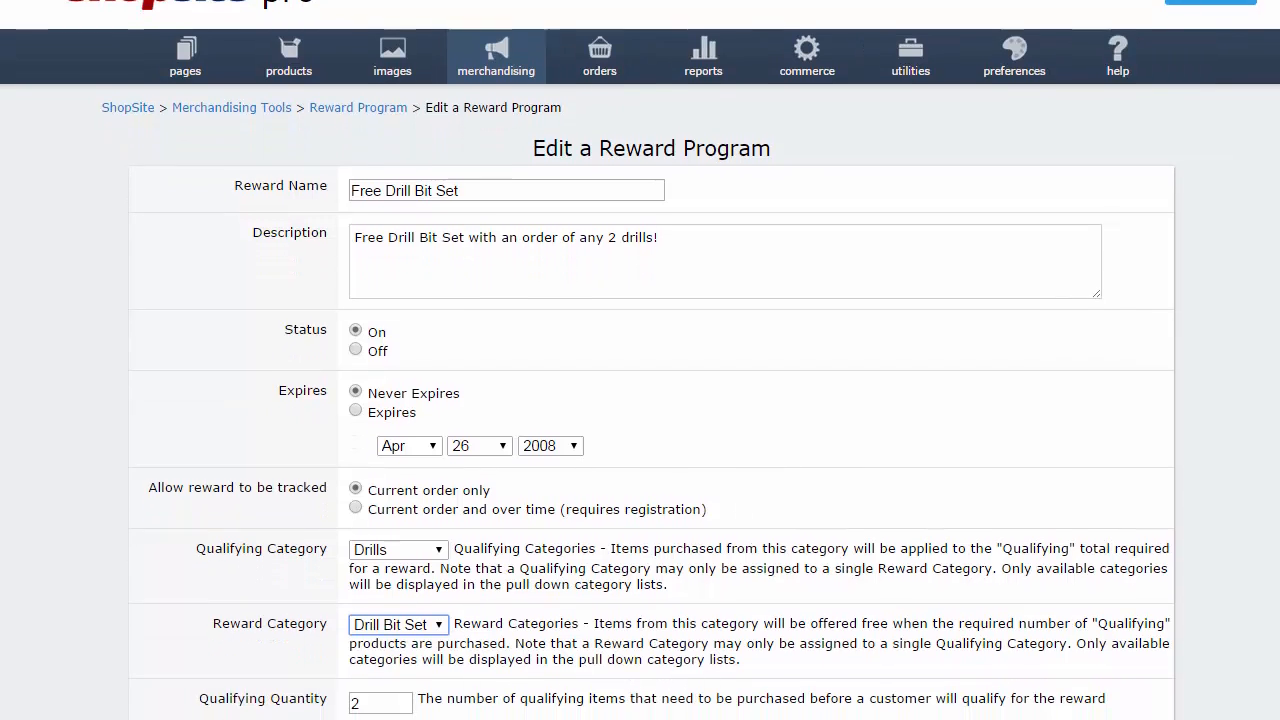
pyautogui.scroll(-2, 640, 360)
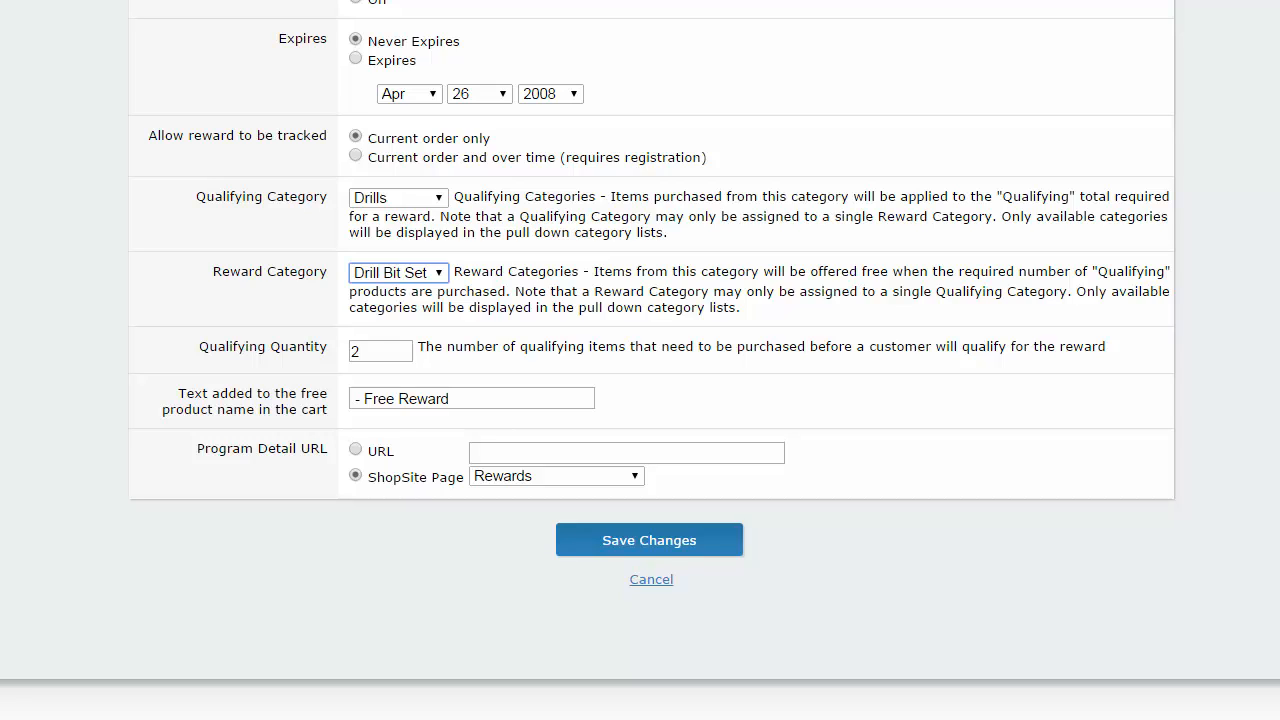
pyautogui.click(731, 546)
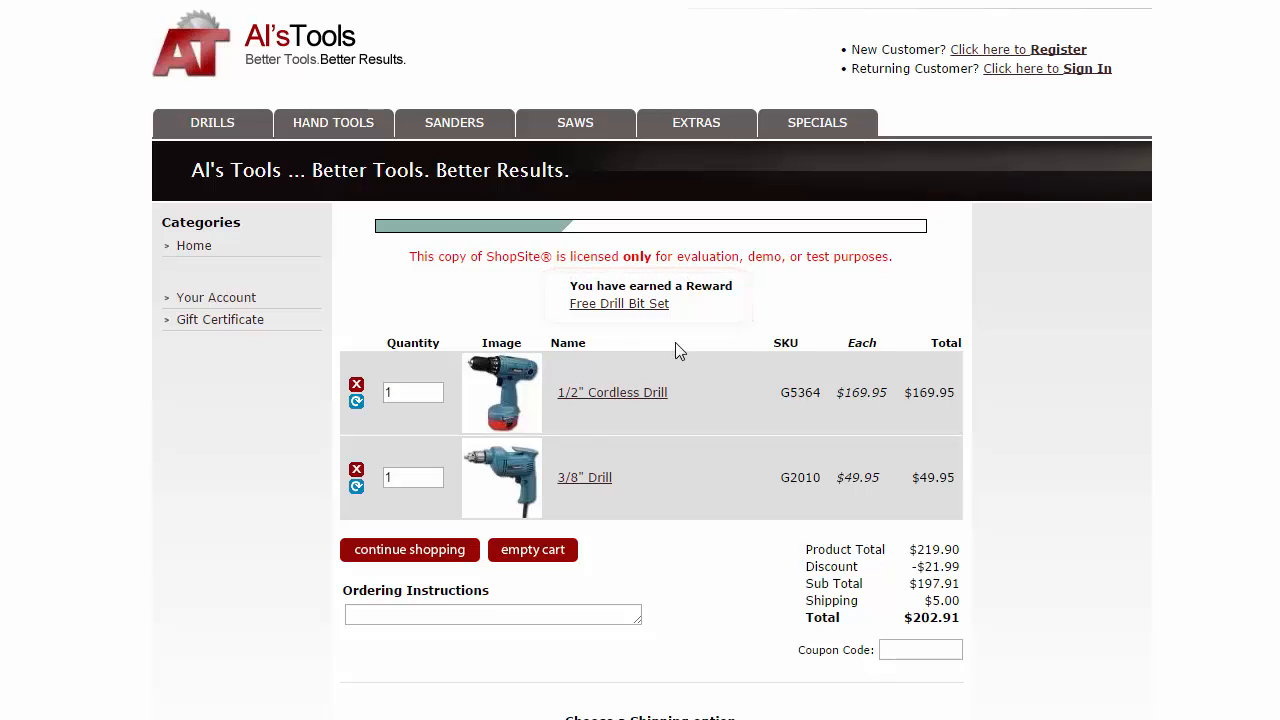
# Add the 21-Pc. Drill Bit Set to the cart free, then empty the cart.
pyautogui.click(647, 305)
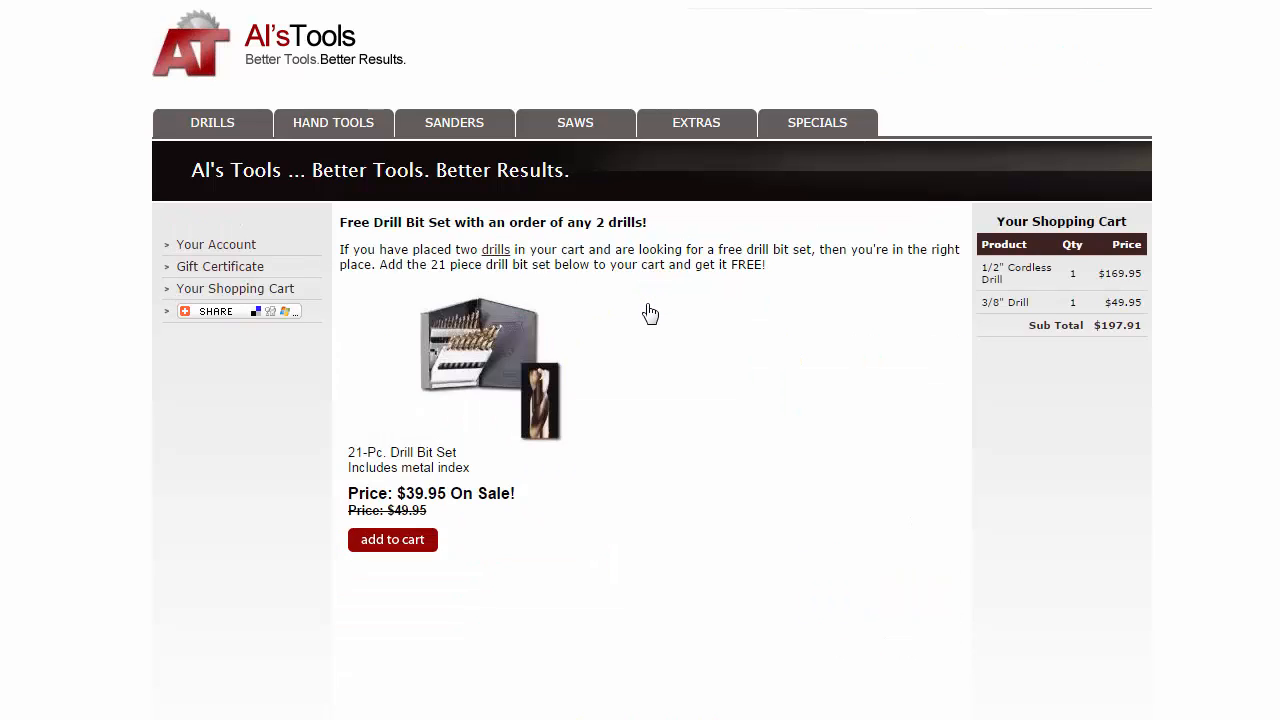
pyautogui.click(413, 548)
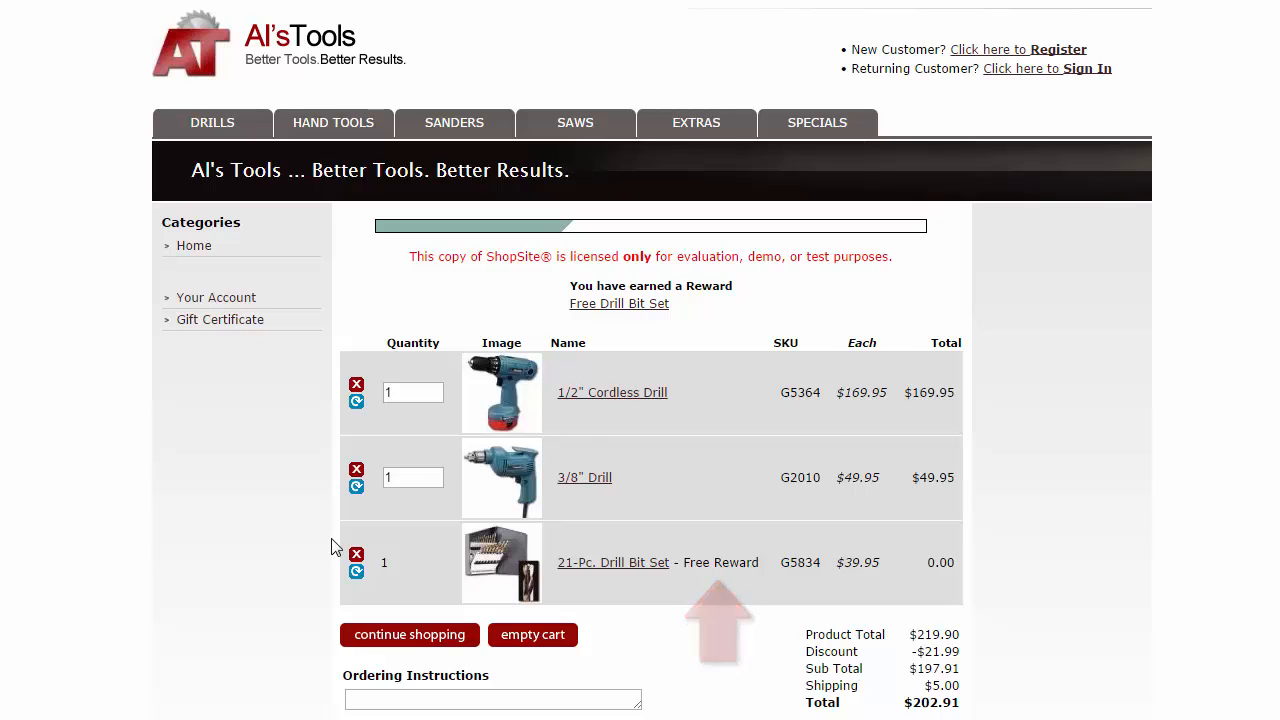
pyautogui.click(526, 635)
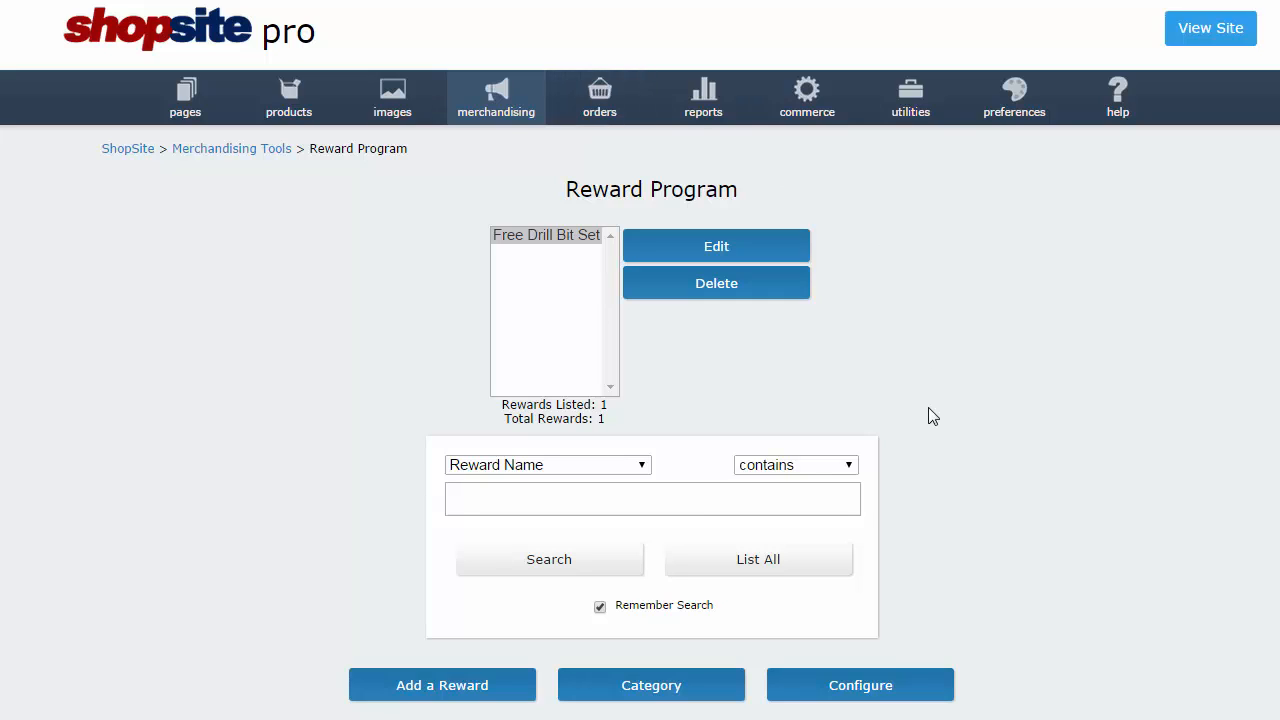
# Start a new reward category named 'Hammers'.
pyautogui.click(703, 694)
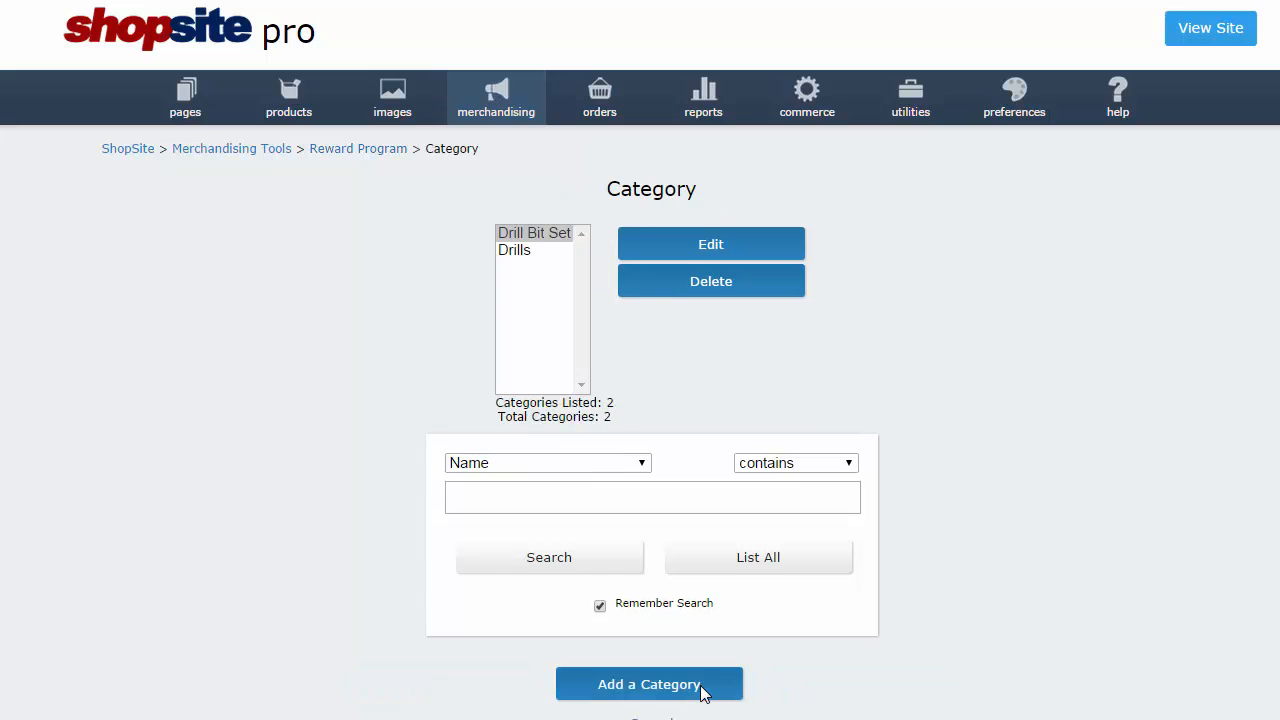
pyautogui.click(626, 688)
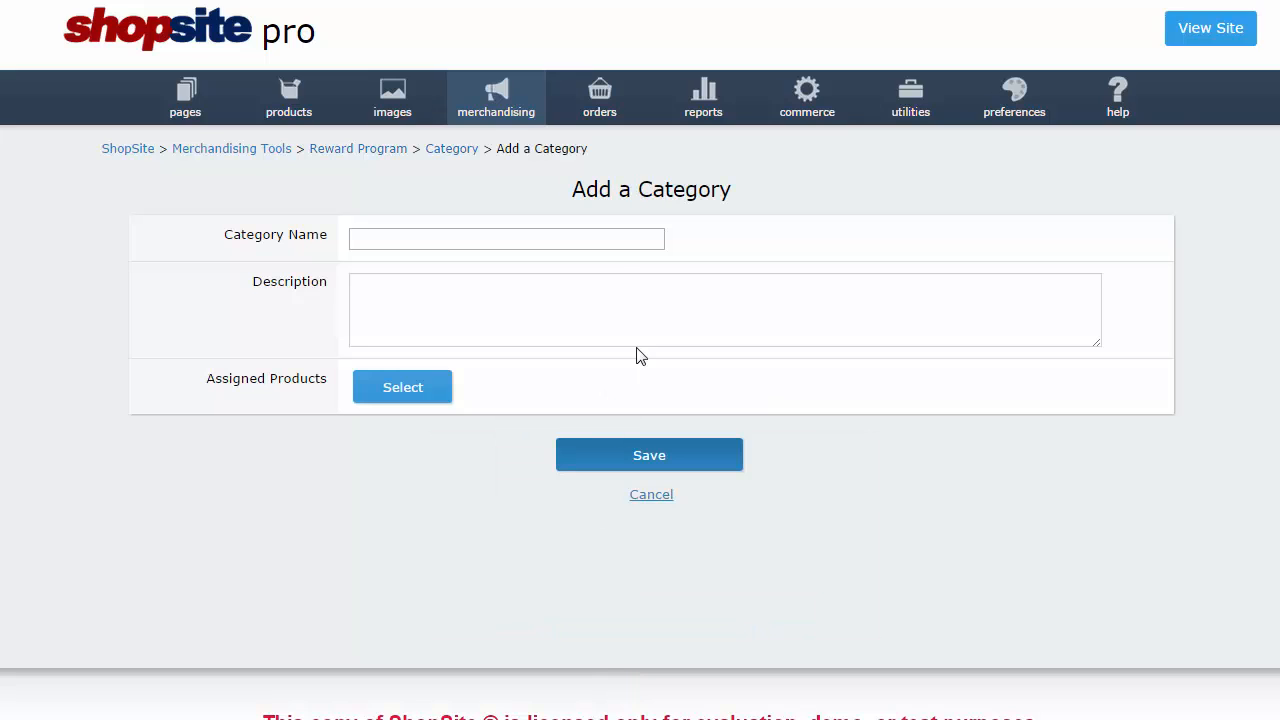
pyautogui.click(612, 243)
pyautogui.write('Hammers')
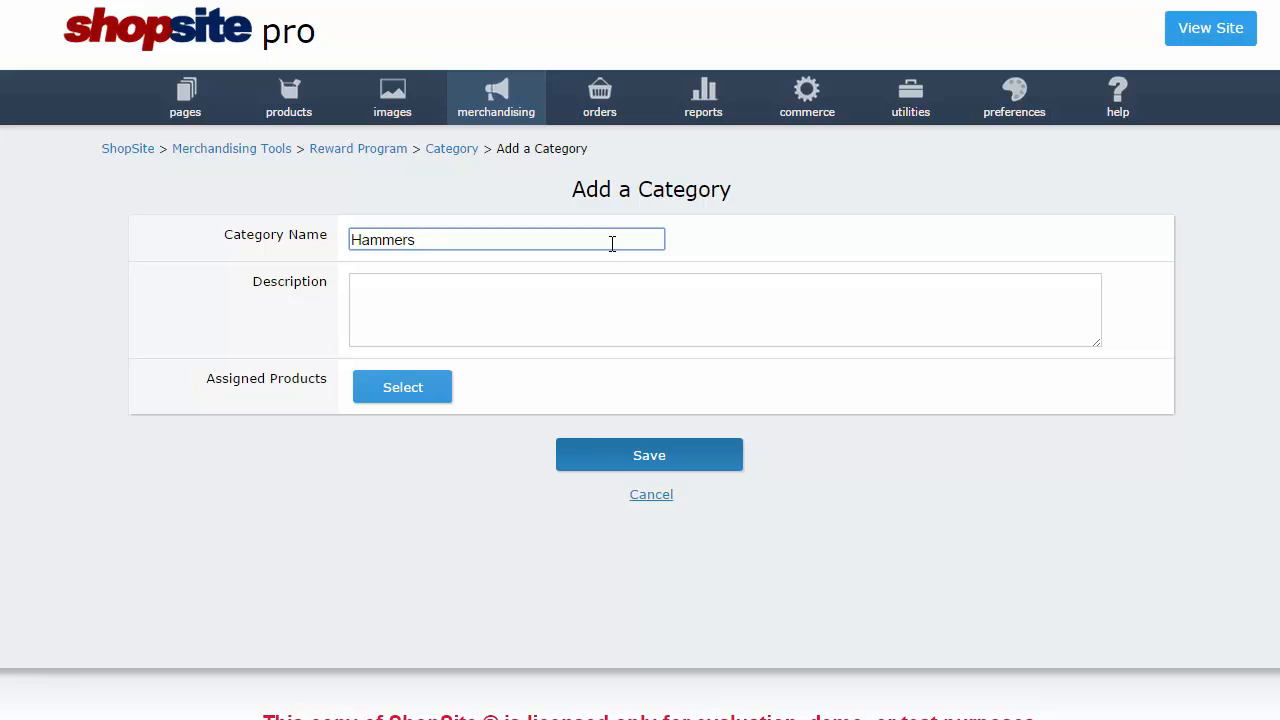
# Assign the Estwing 22 oz. Hammertooth Hammer to Hammers and save the category.
pyautogui.click(430, 399)
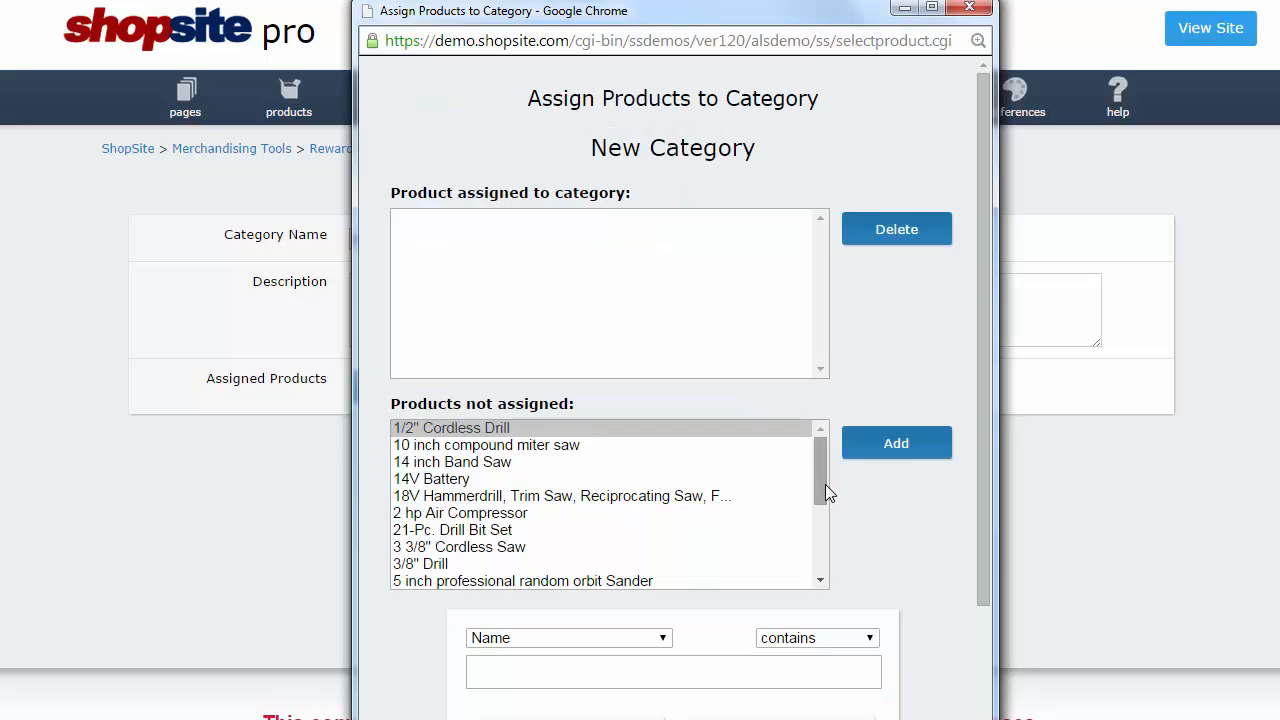
pyautogui.moveTo(825, 484); pyautogui.dragTo(835, 548)
pyautogui.click(630, 533)
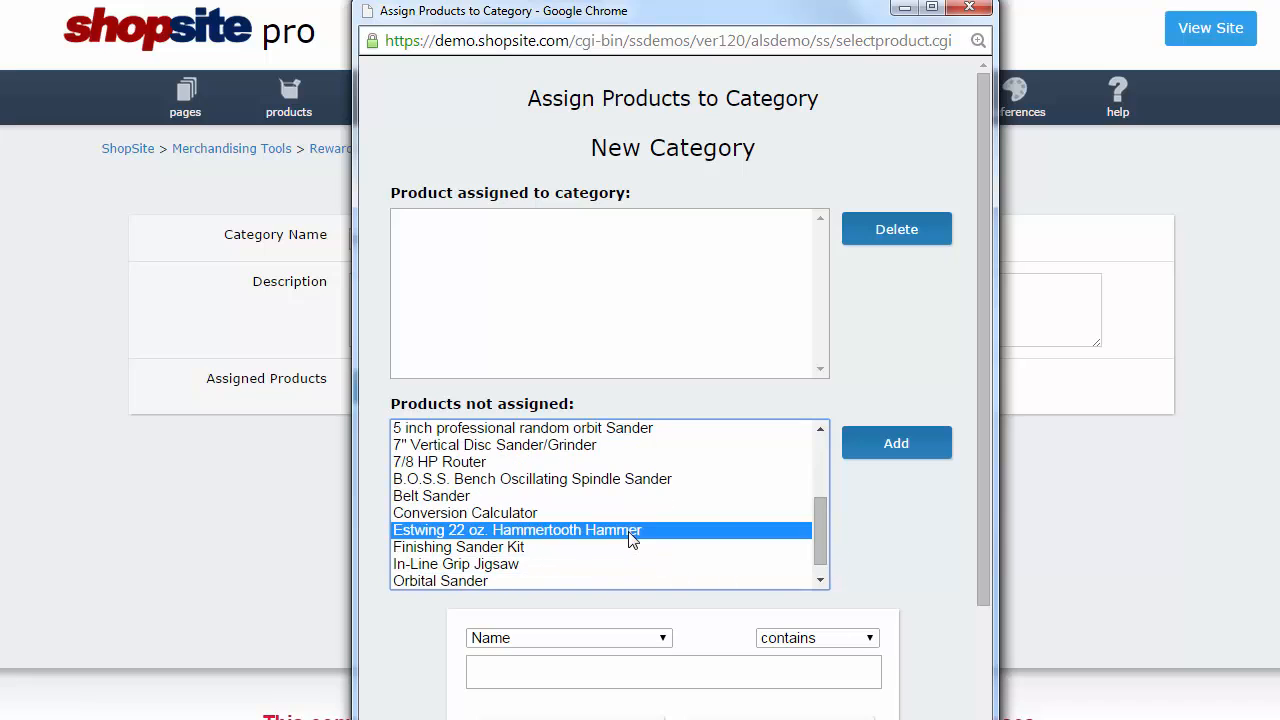
pyautogui.click(872, 453)
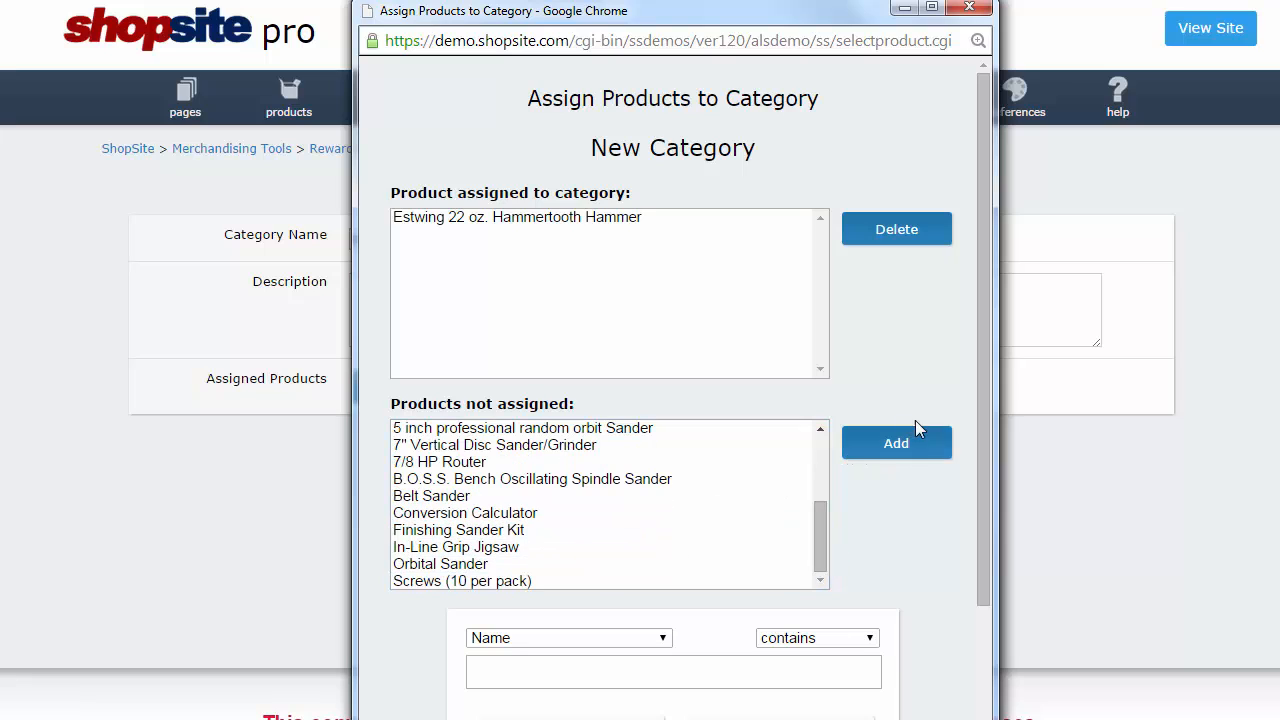
pyautogui.moveTo(982, 418); pyautogui.dragTo(992, 573)
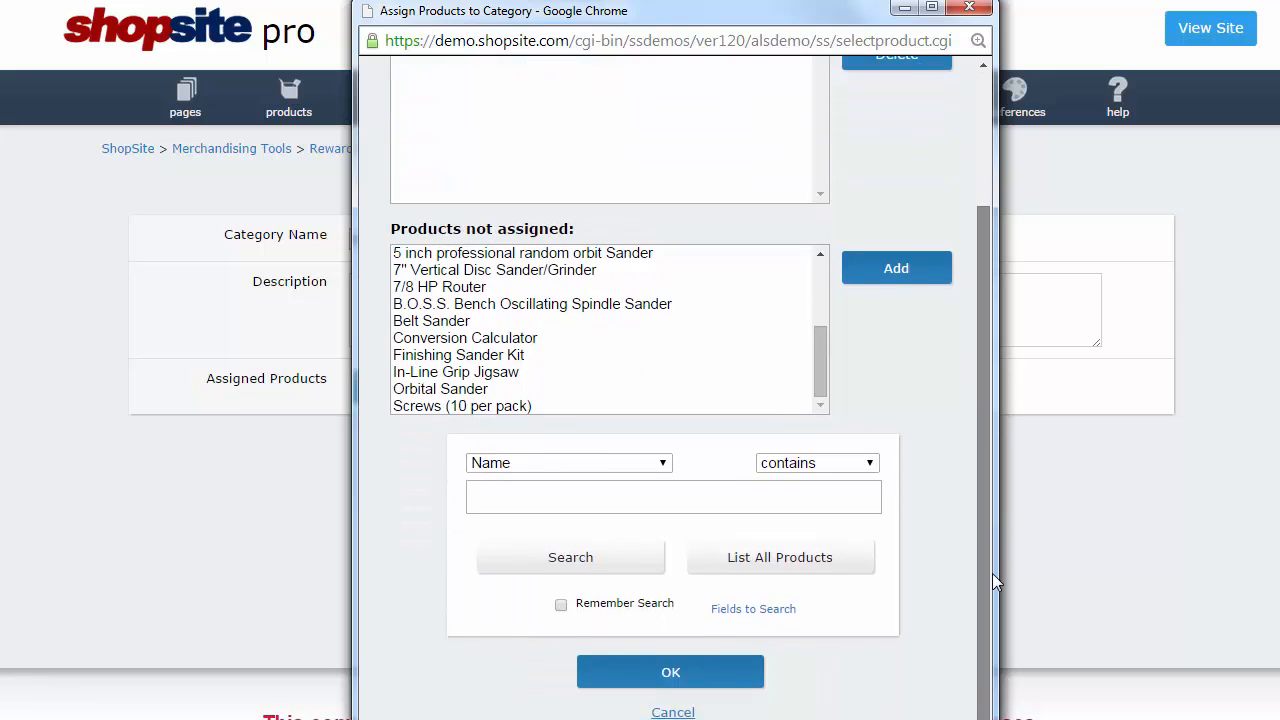
pyautogui.click(749, 671)
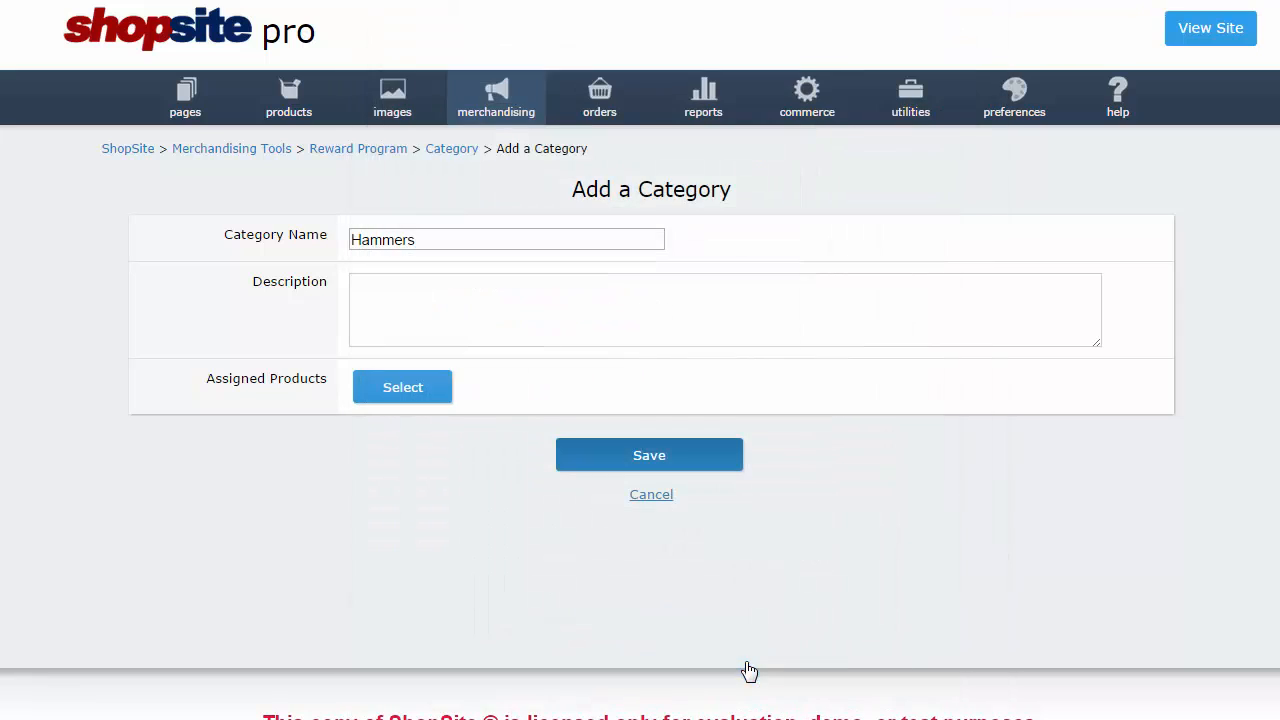
pyautogui.click(686, 465)
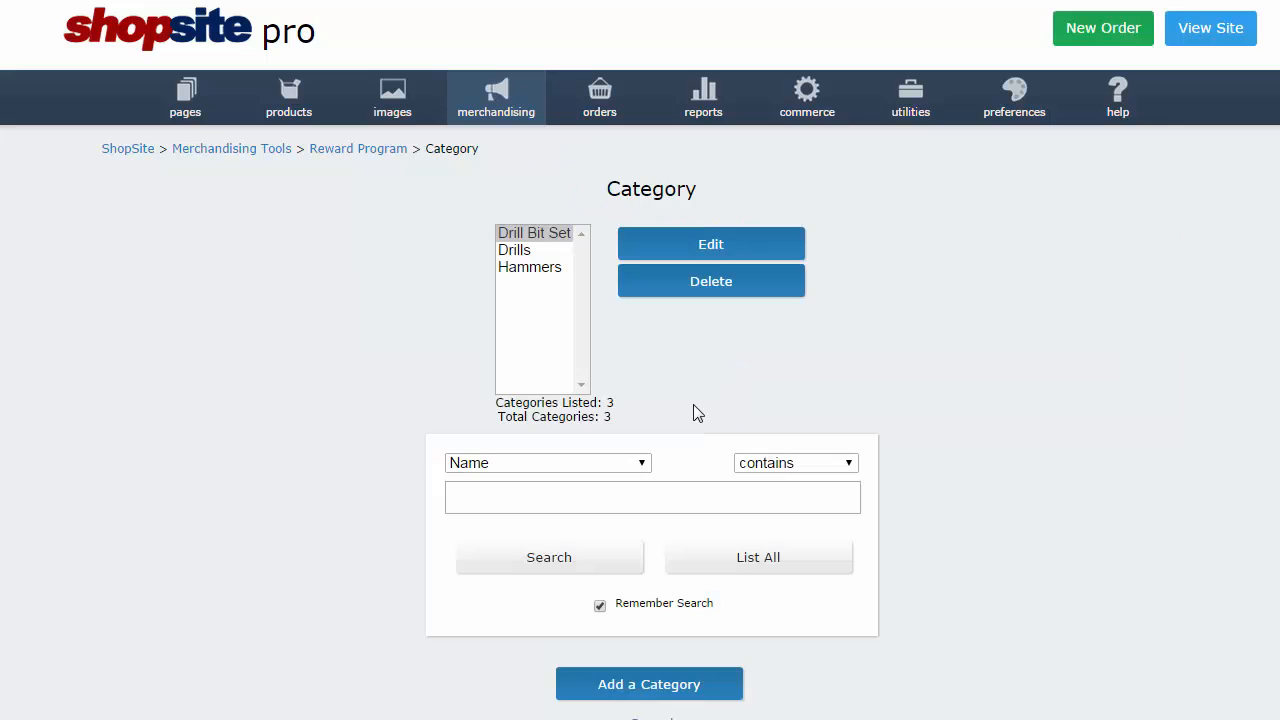
pyautogui.scroll(-2, 1270, 460)
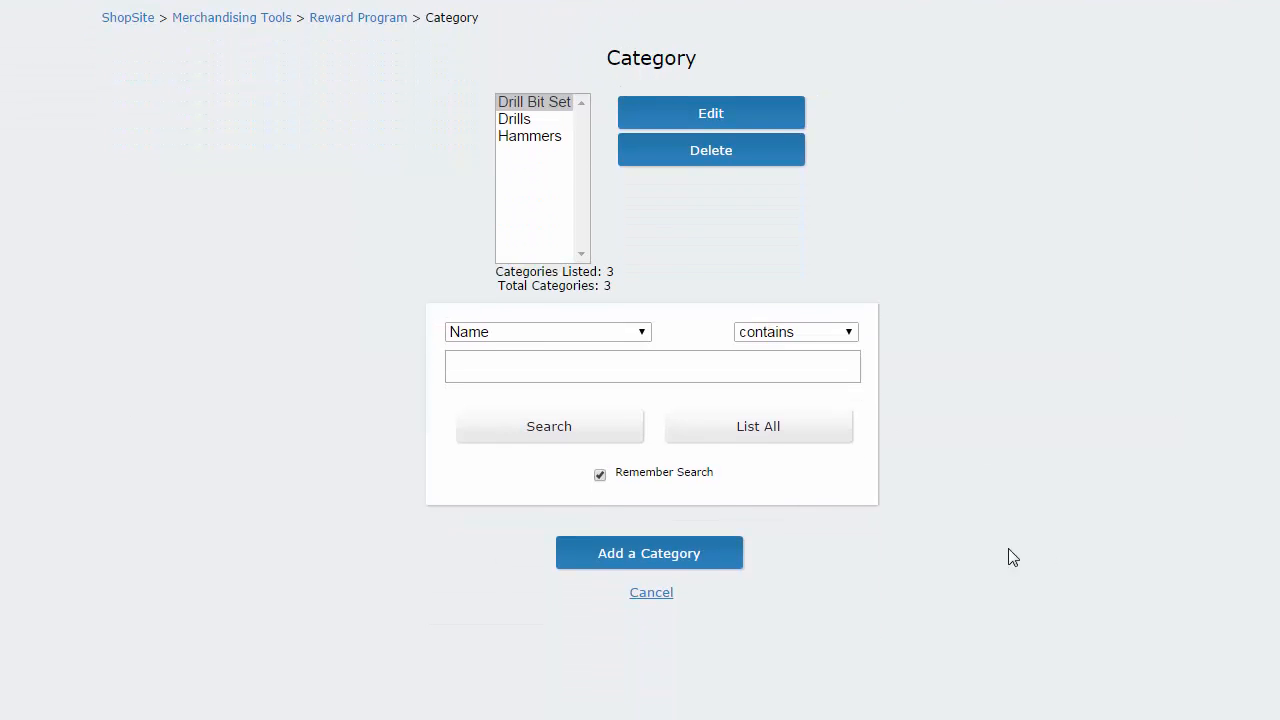
pyautogui.click(668, 594)
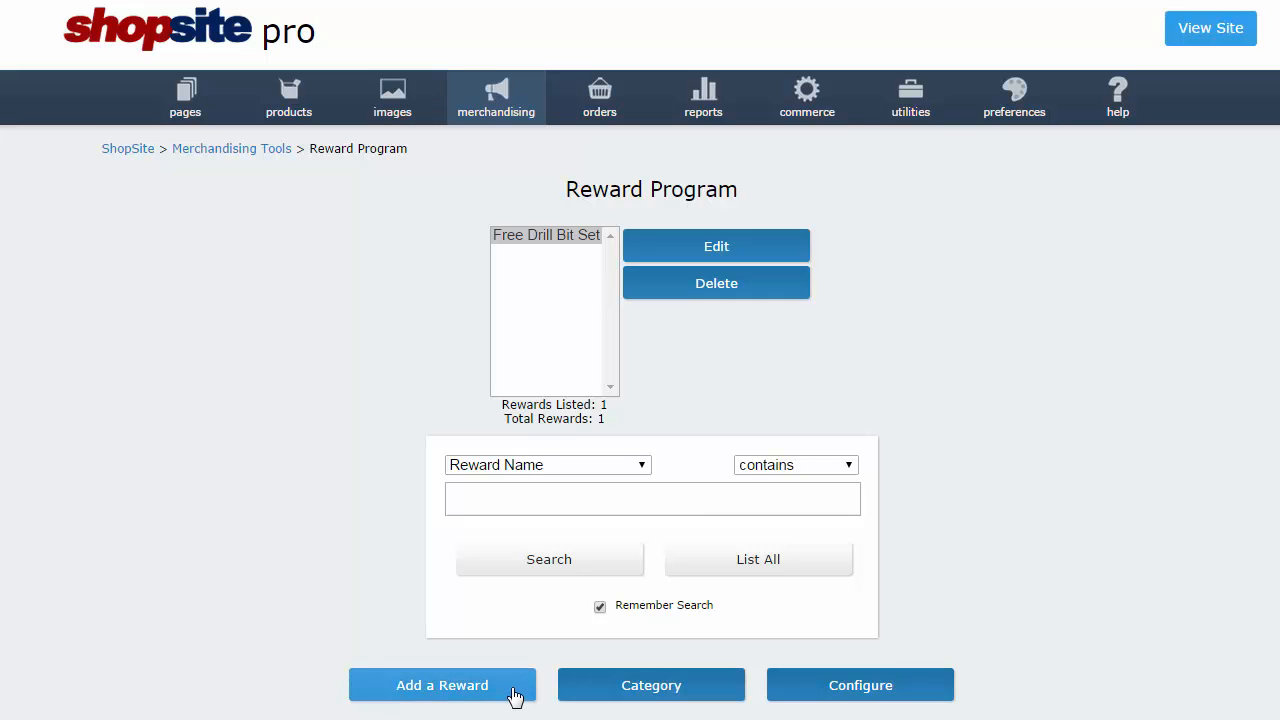
# Start a reward named 'Free Hammer!' described as 'Buy two hammers, get one free!'.
pyautogui.click(515, 697)
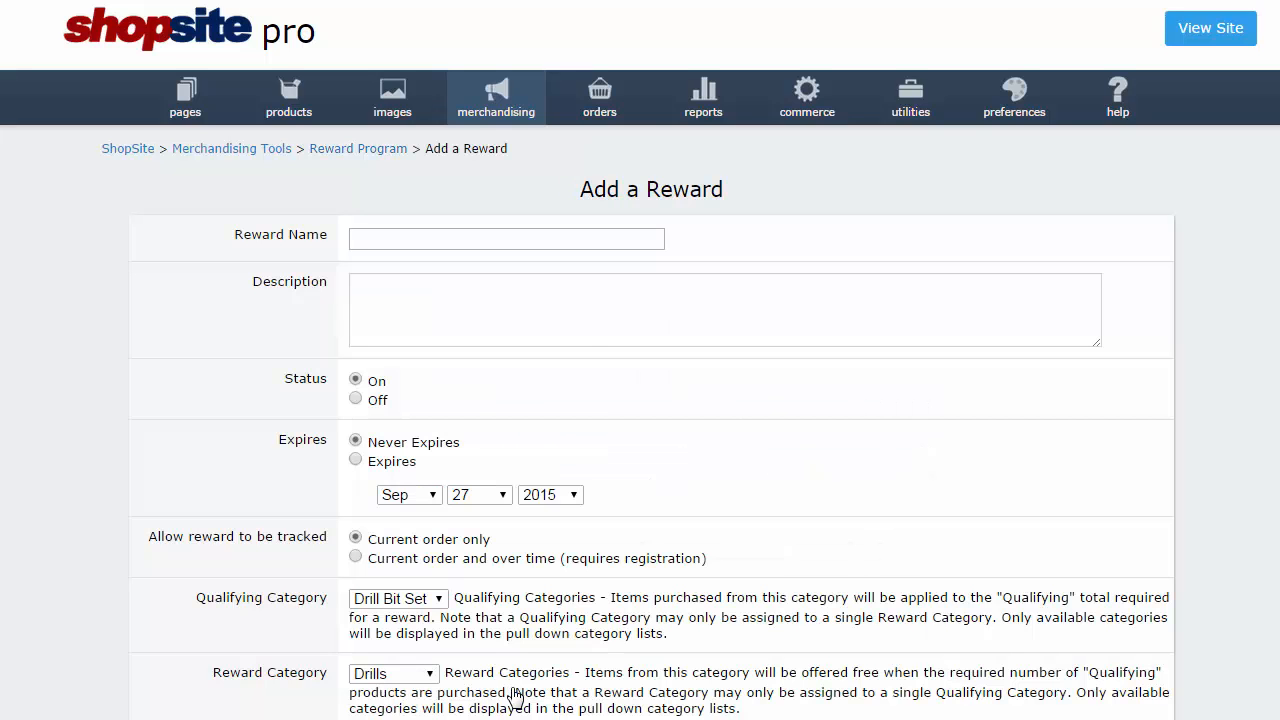
pyautogui.click(575, 241)
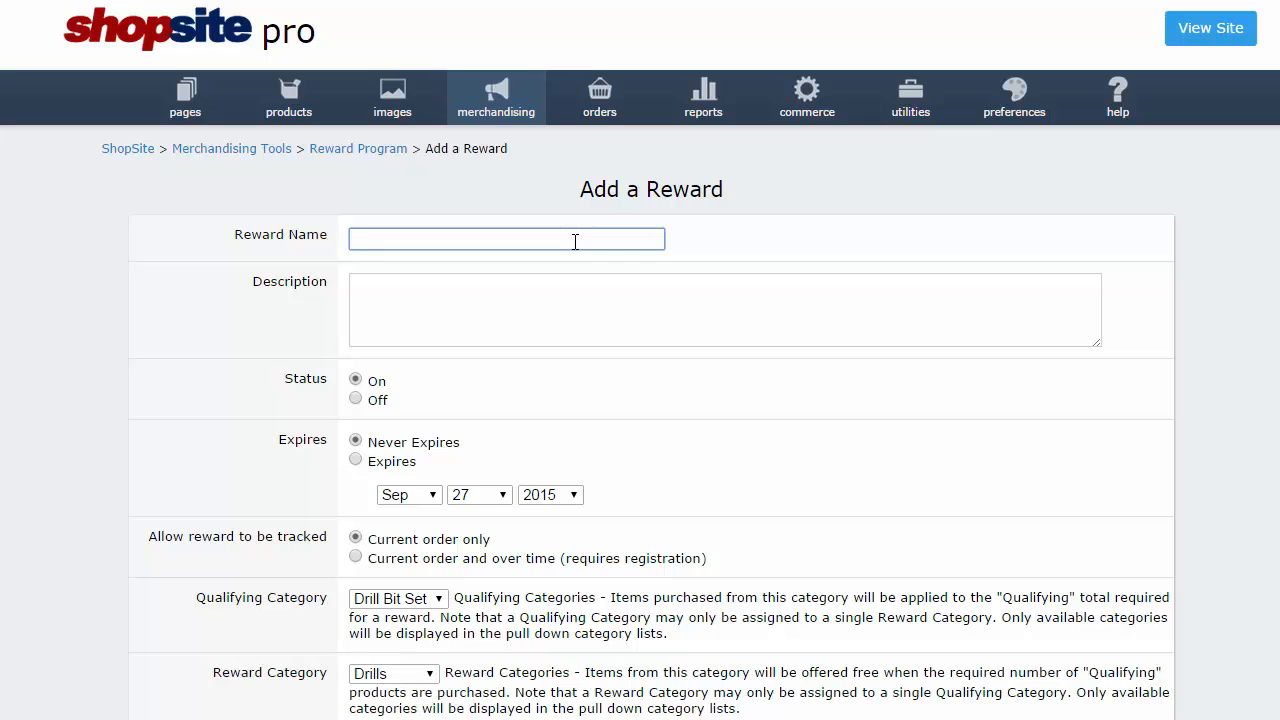
pyautogui.write('Free Hammer!')
pyautogui.press('Tab')
pyautogui.write('Buy ')
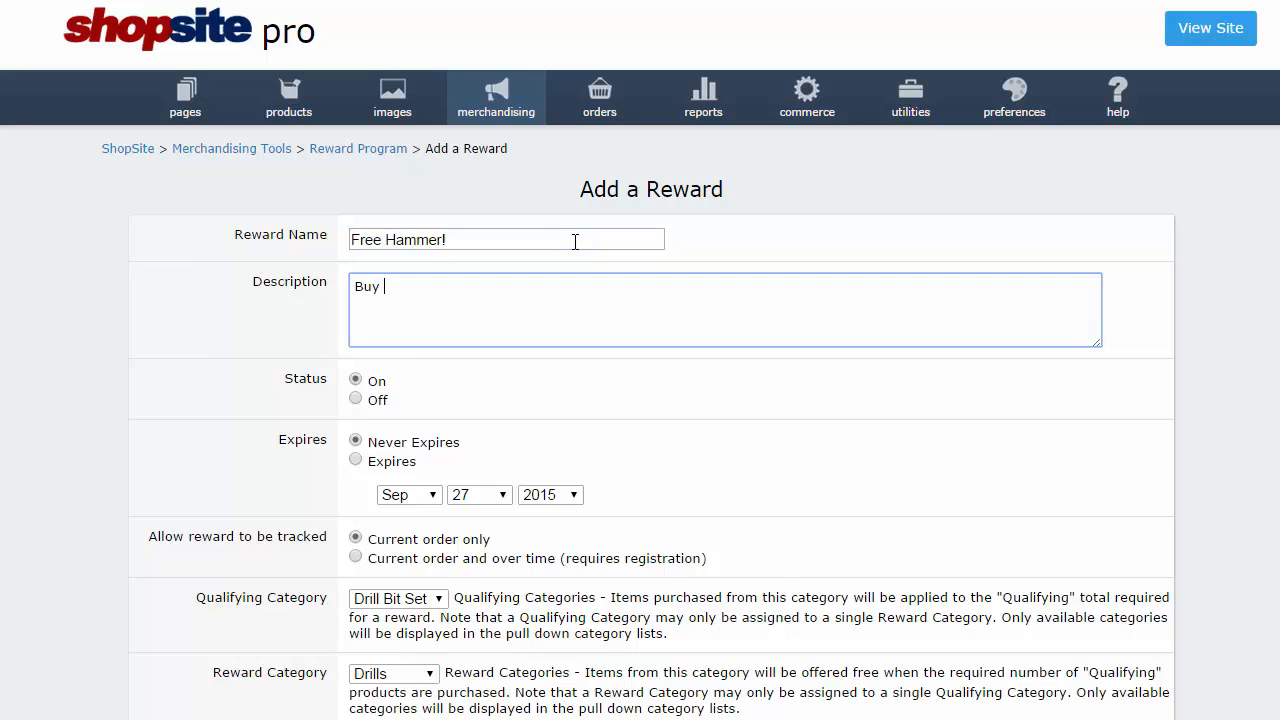
pyautogui.write('two hammers, get one fr')
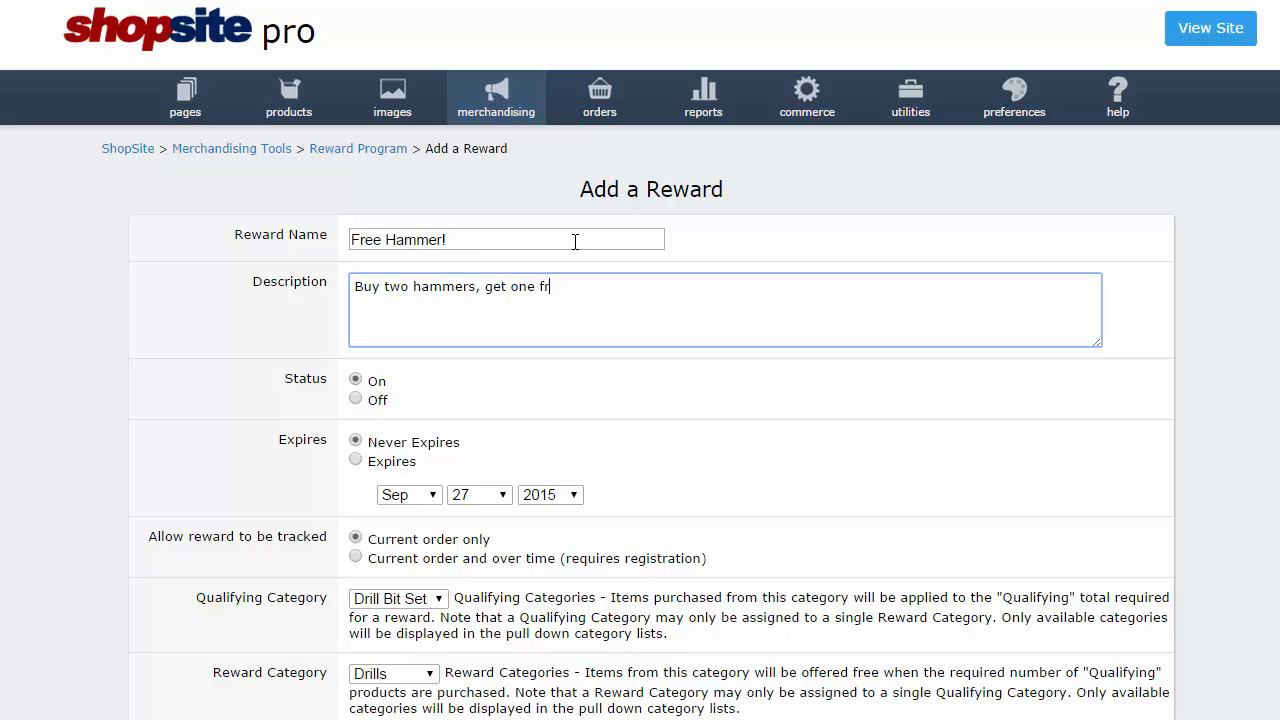
pyautogui.write('ee!')
pyautogui.click(640, 412)
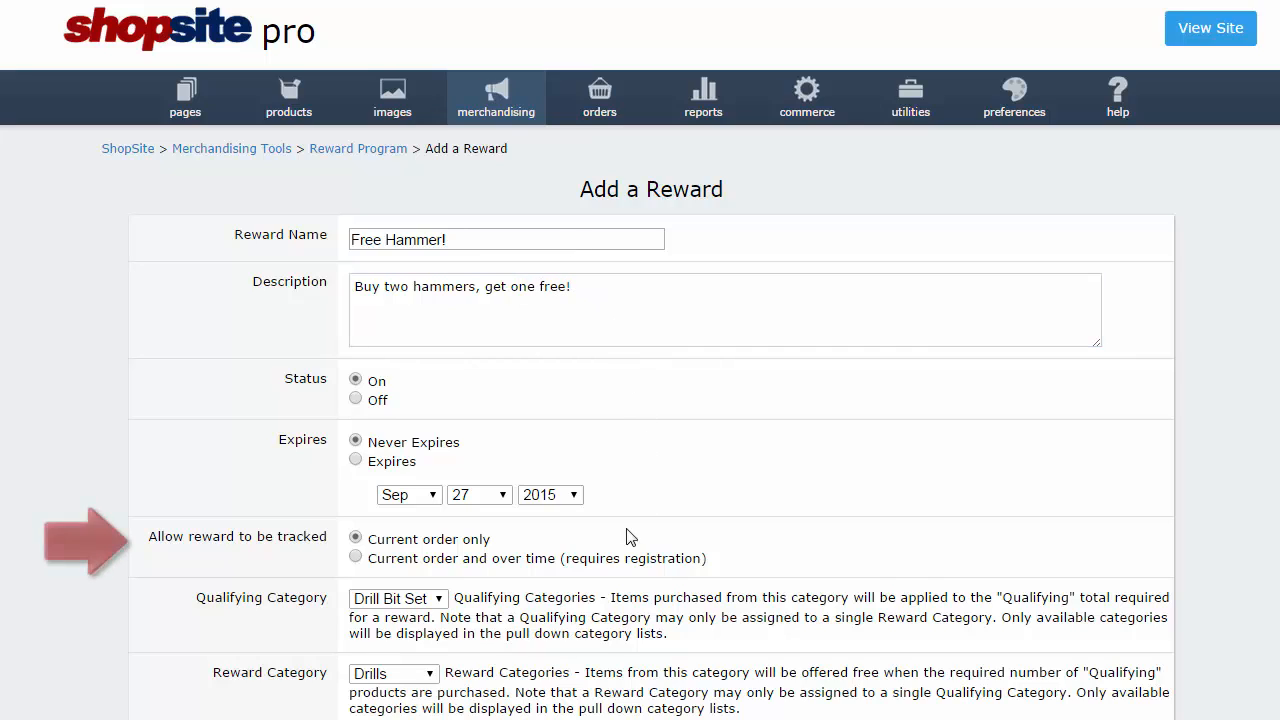
# Track the reward over time, with Hammers as both qualifying and reward category.
pyautogui.click(356, 557)
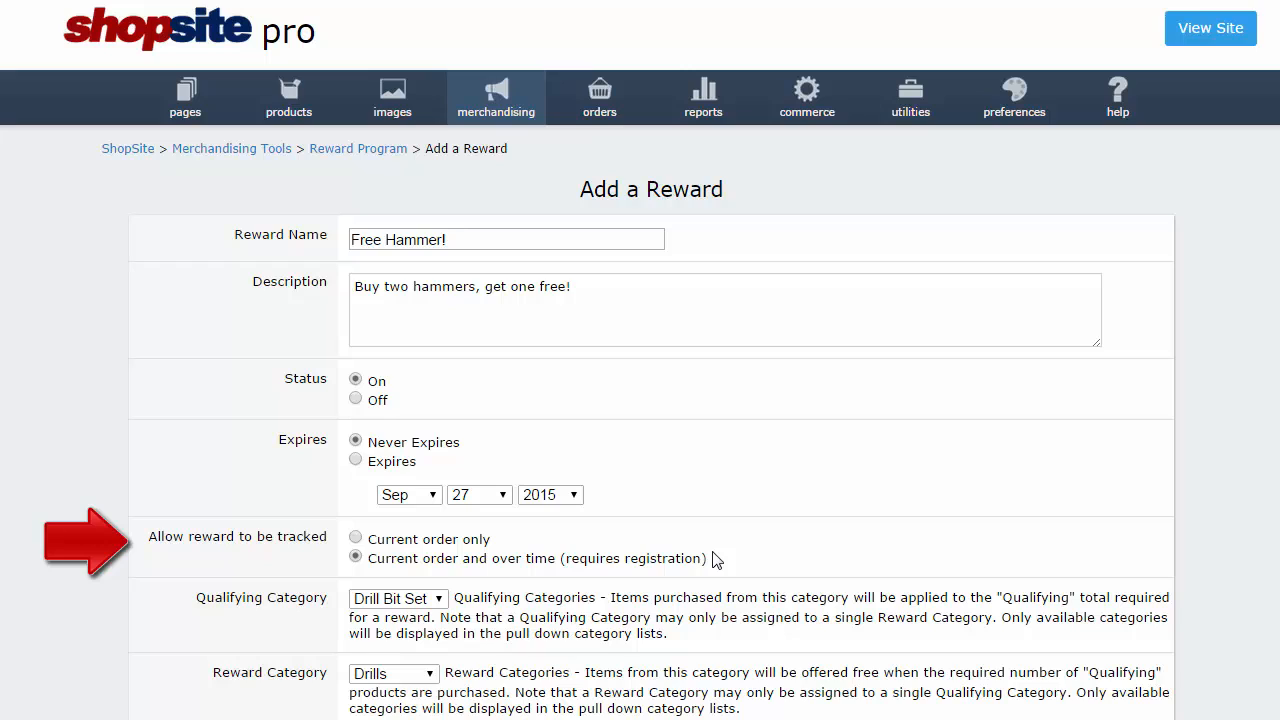
pyautogui.click(440, 599)
pyautogui.click(434, 641)
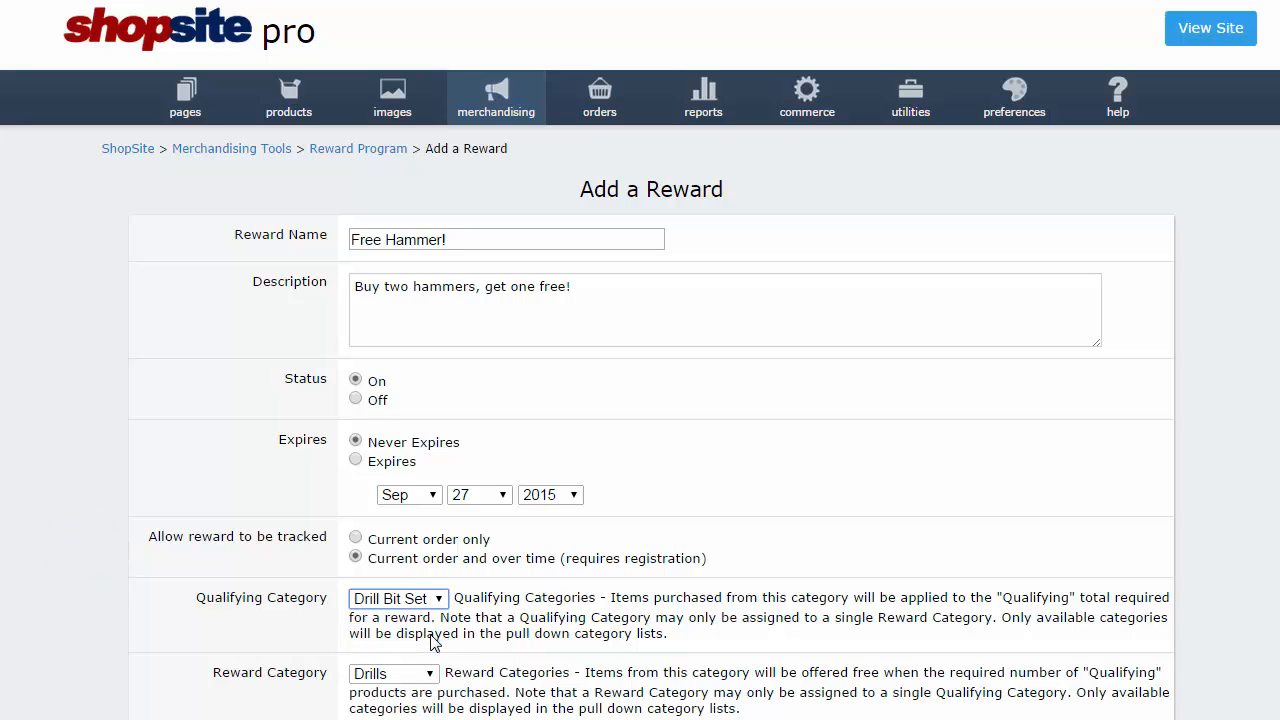
pyautogui.click(430, 674)
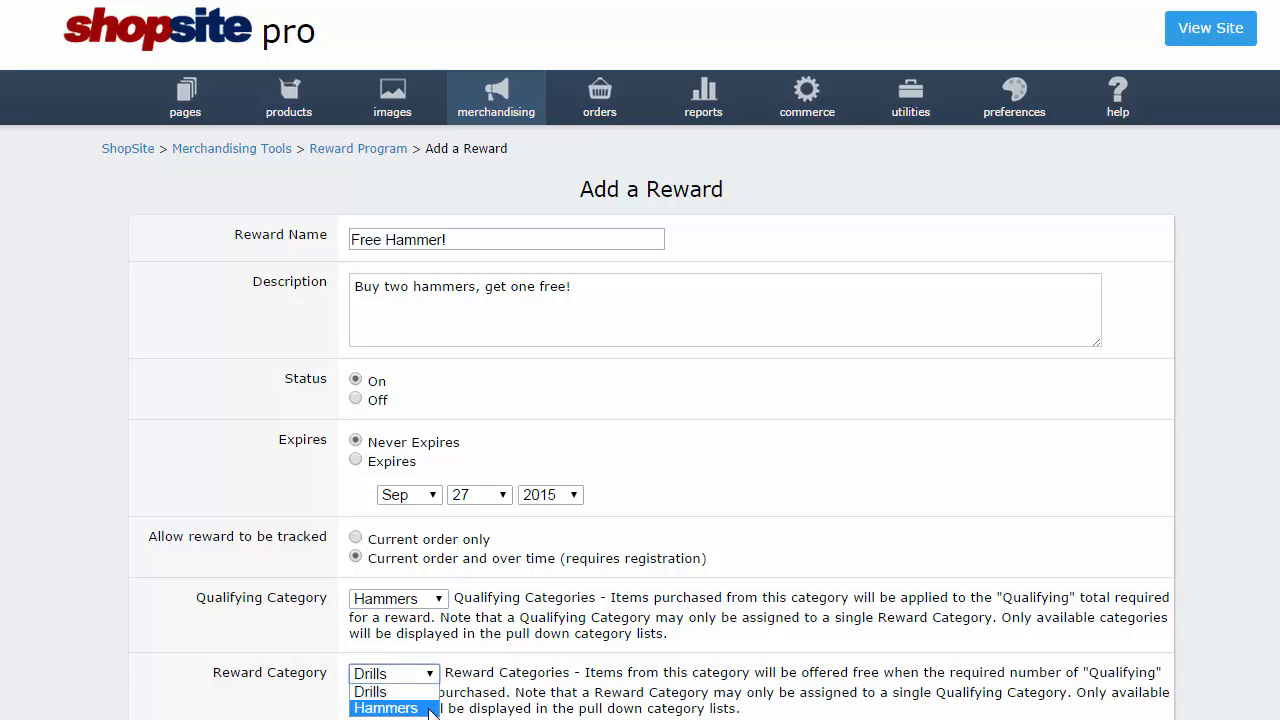
pyautogui.click(432, 709)
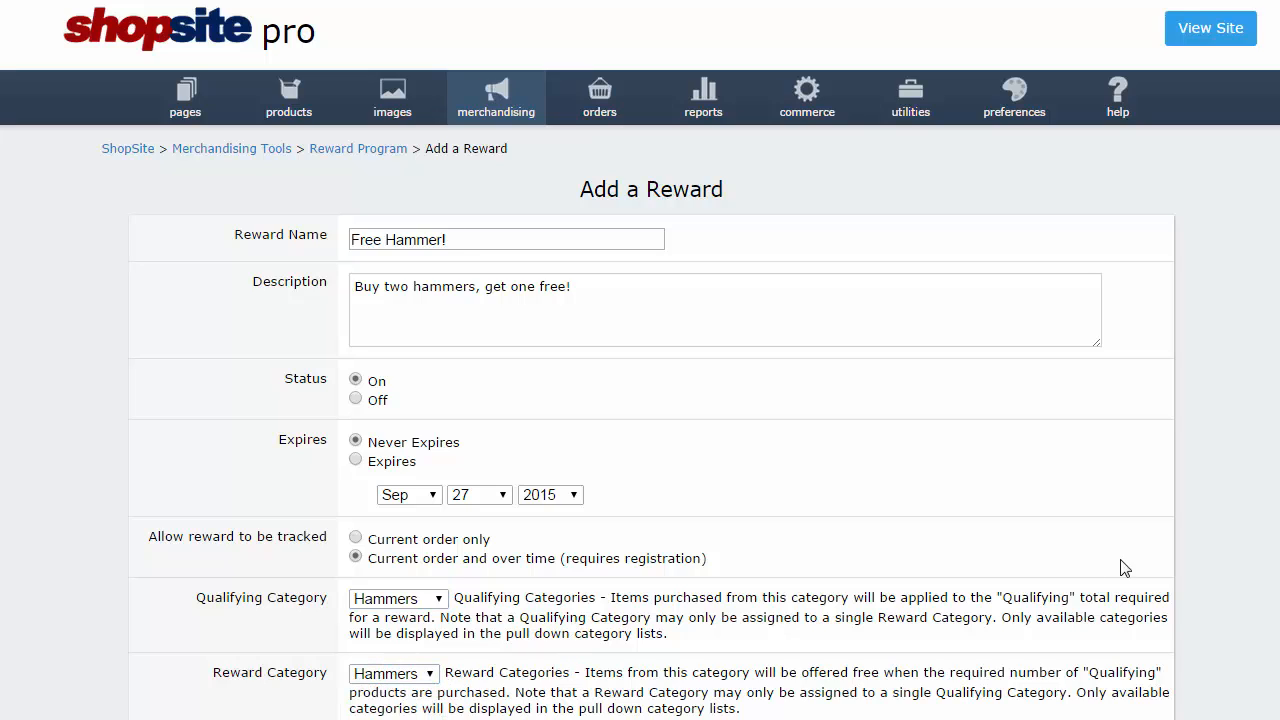
# Set Free Hammer! to require 2 qualifying hammers with details on the Rewards page, then save.
pyautogui.scroll(-4, 640, 360)
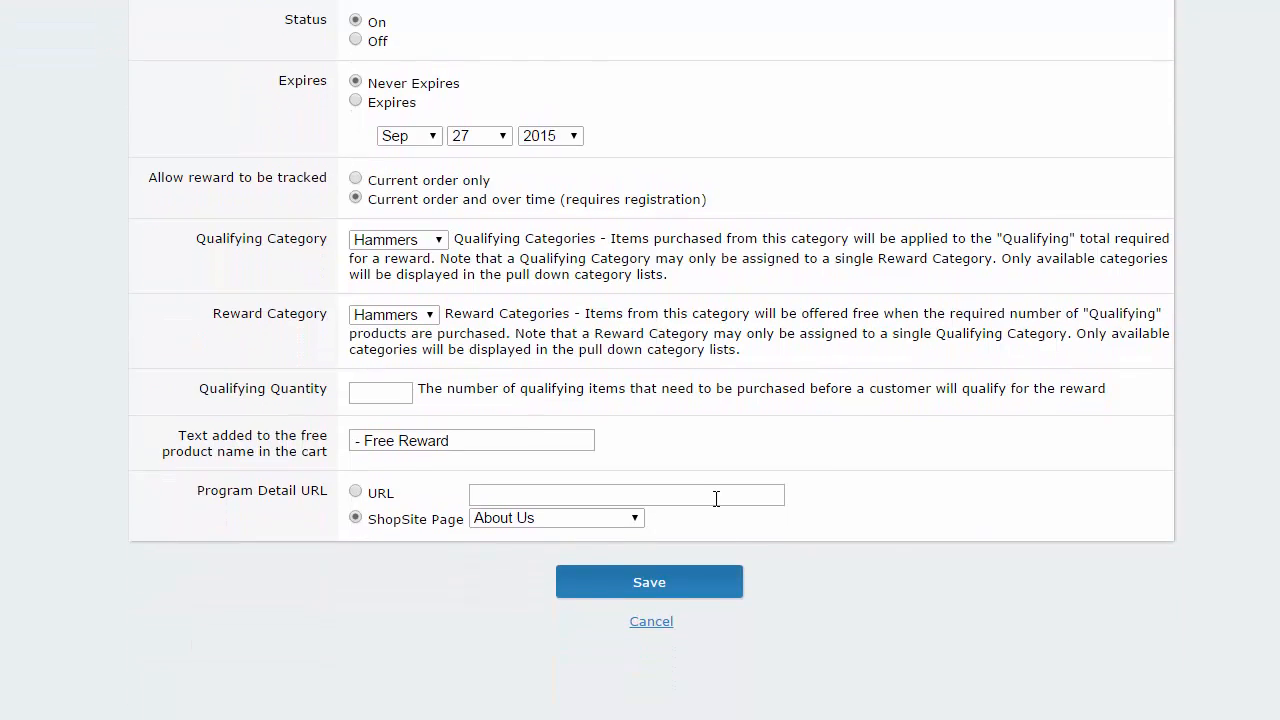
pyautogui.click(381, 392)
pyautogui.write('2')
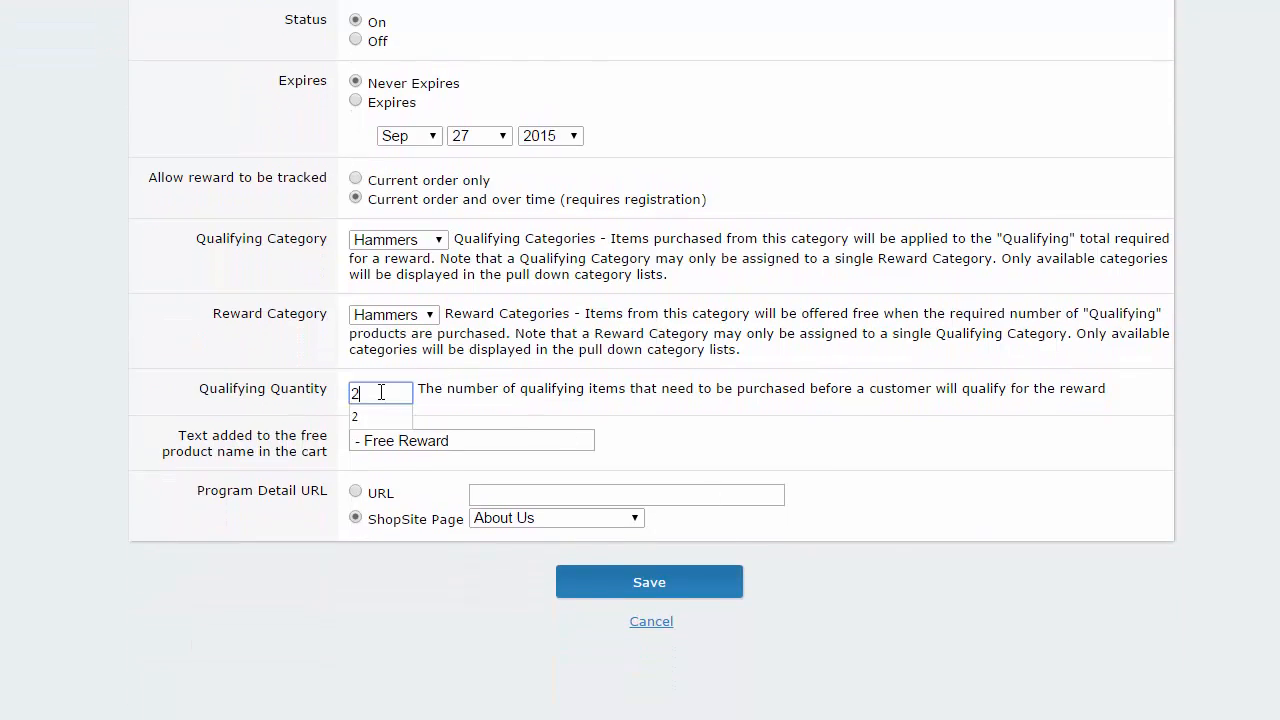
pyautogui.click(437, 396)
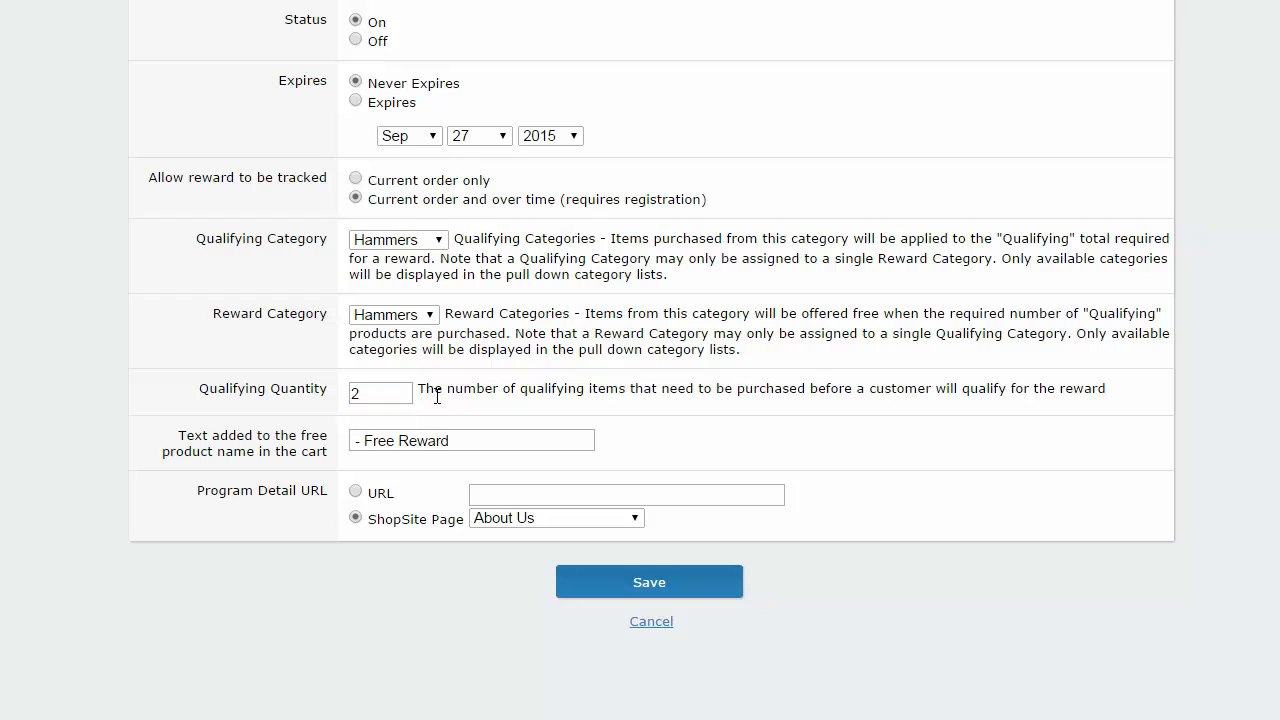
pyautogui.click(636, 518)
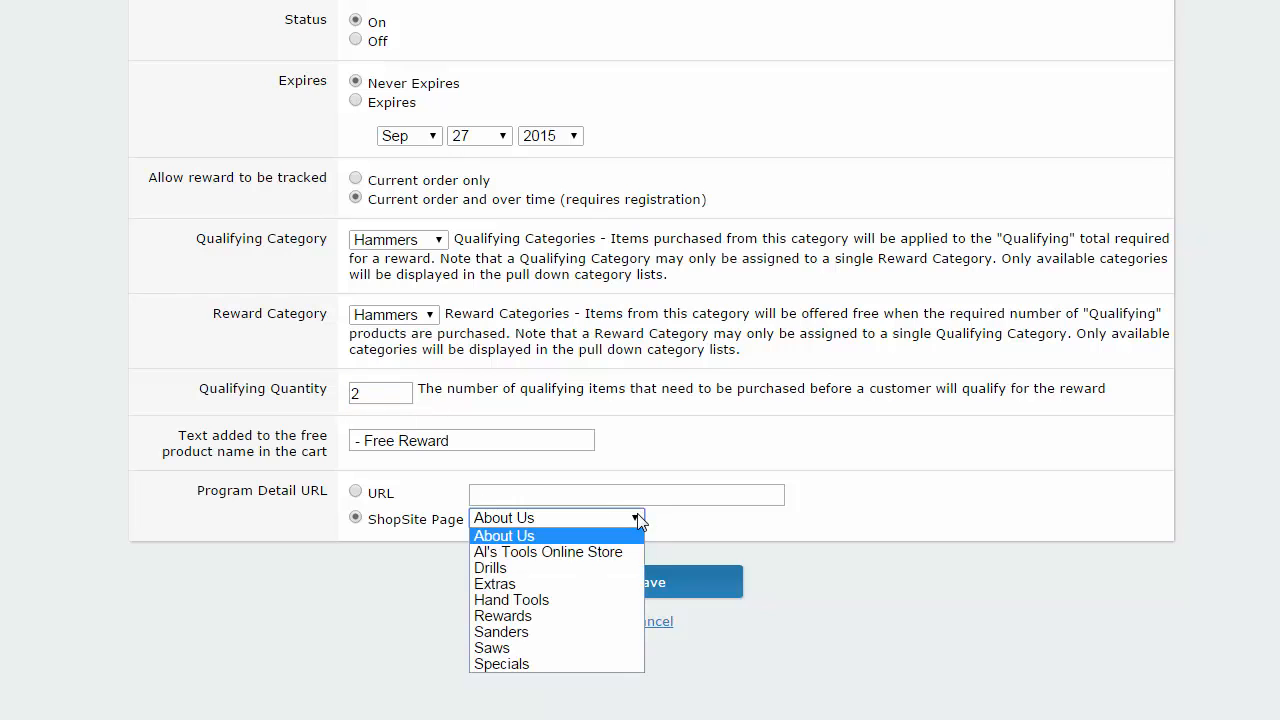
pyautogui.click(605, 615)
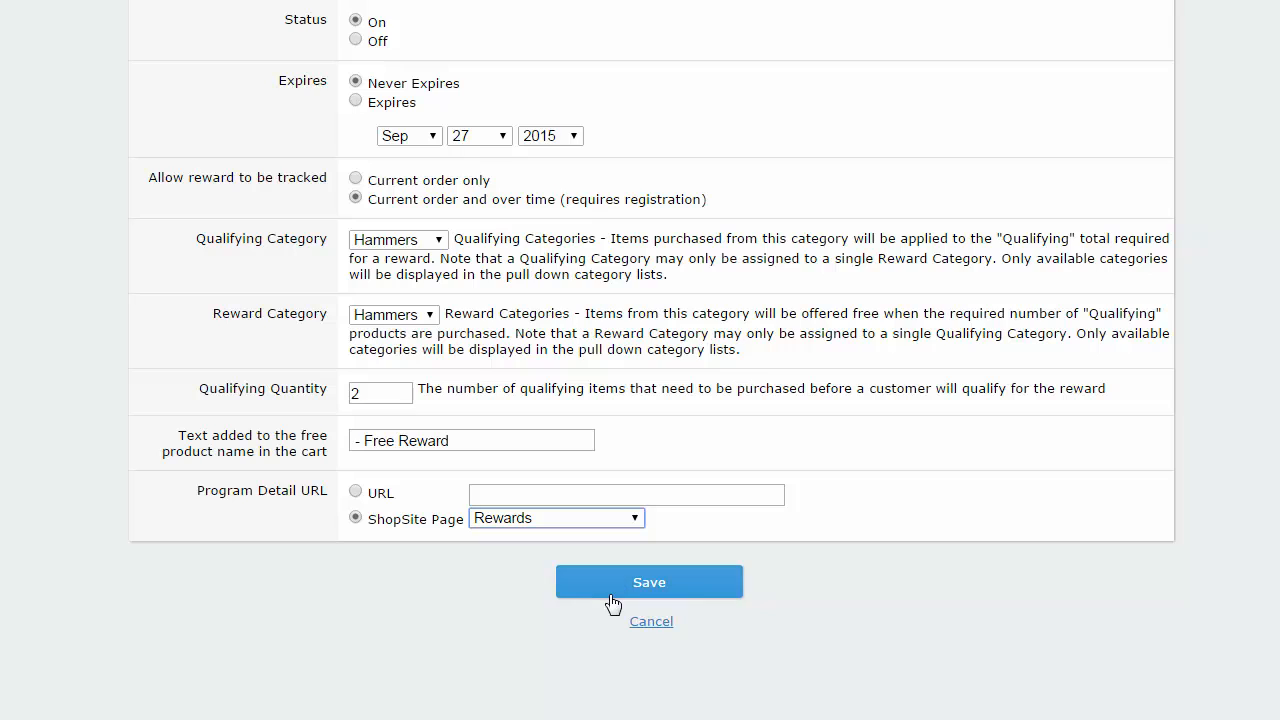
pyautogui.click(612, 598)
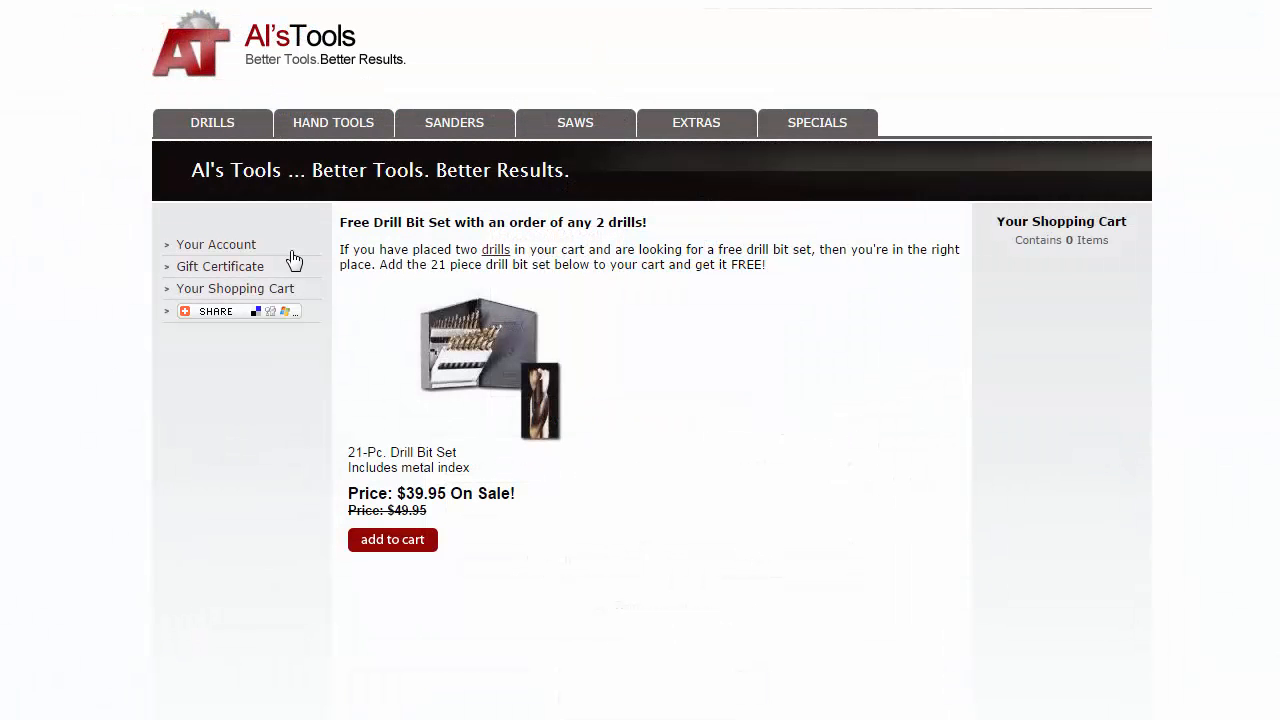
# Sign in to the Al's Tools customer account with the shopper's e-mail address and password.
pyautogui.click(245, 246)
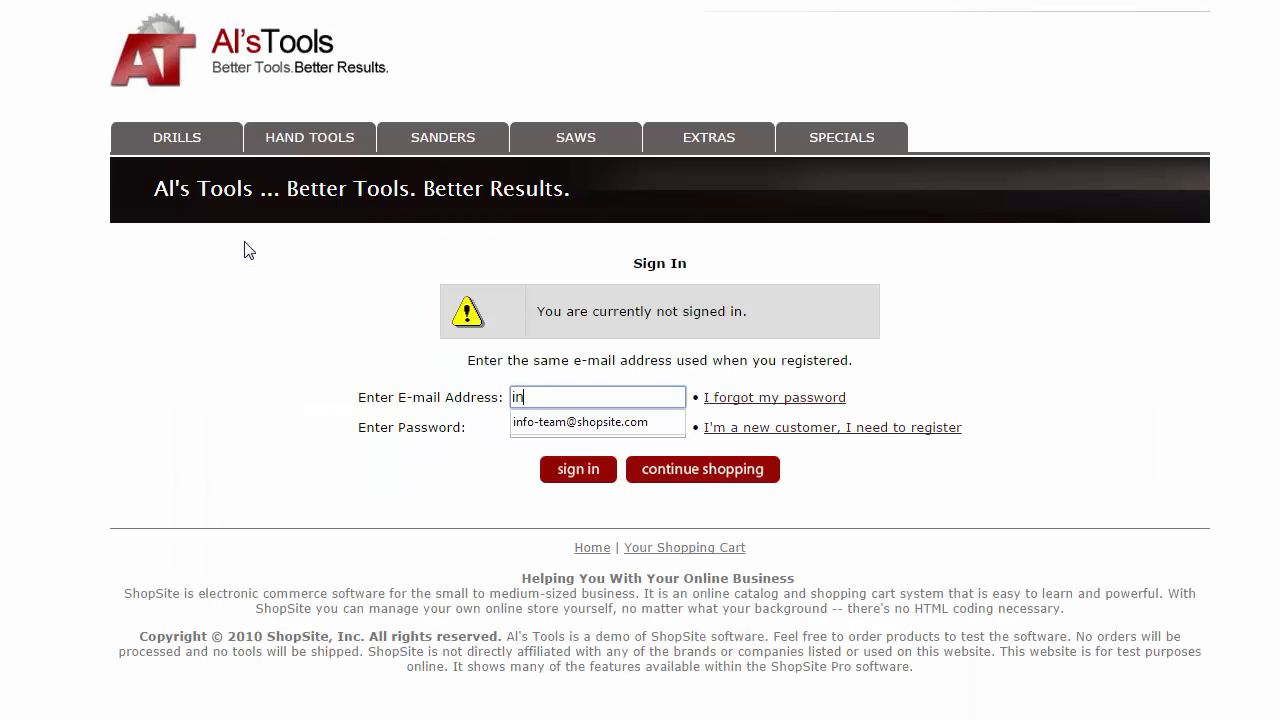
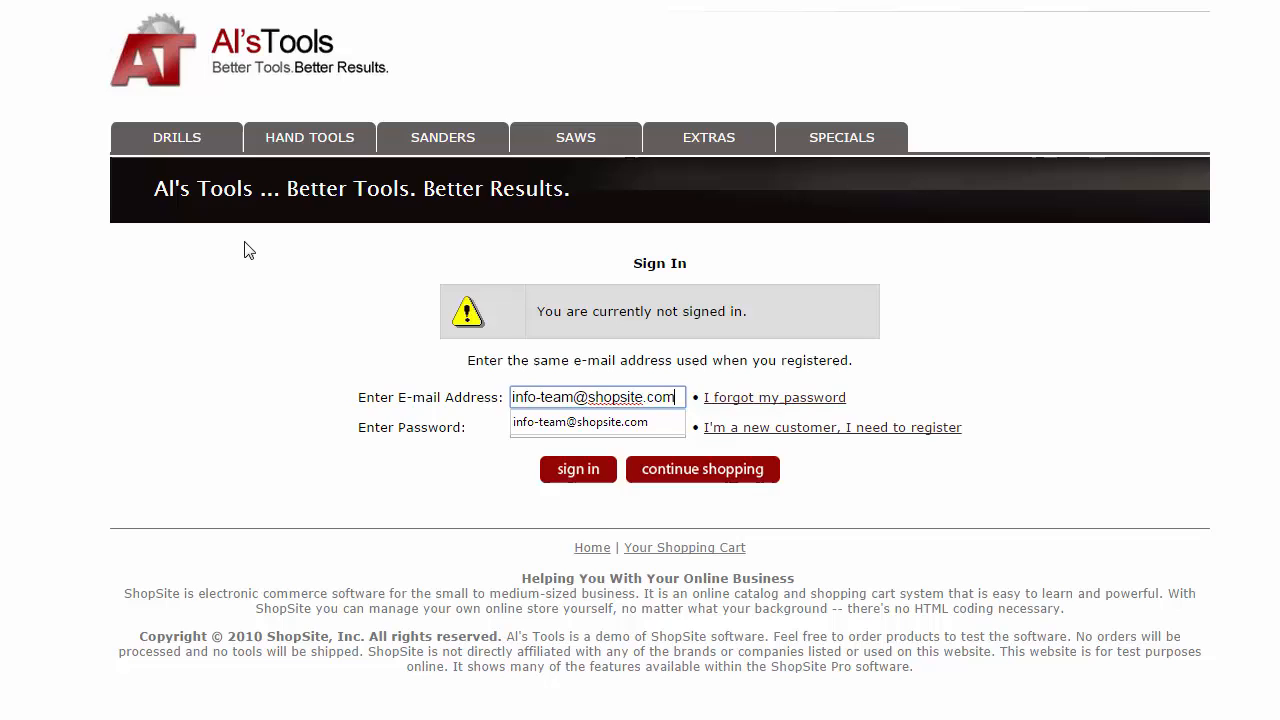
pyautogui.press('Tab')
pyautogui.write('*******')
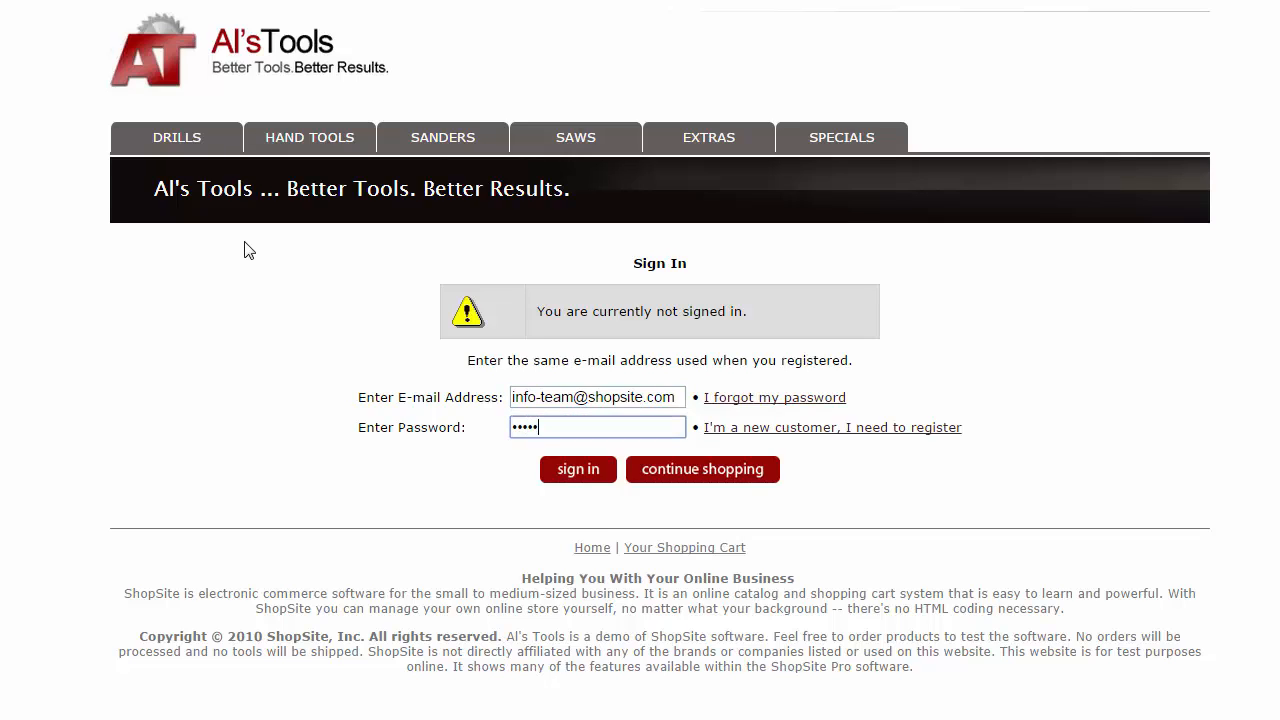
pyautogui.click(570, 474)
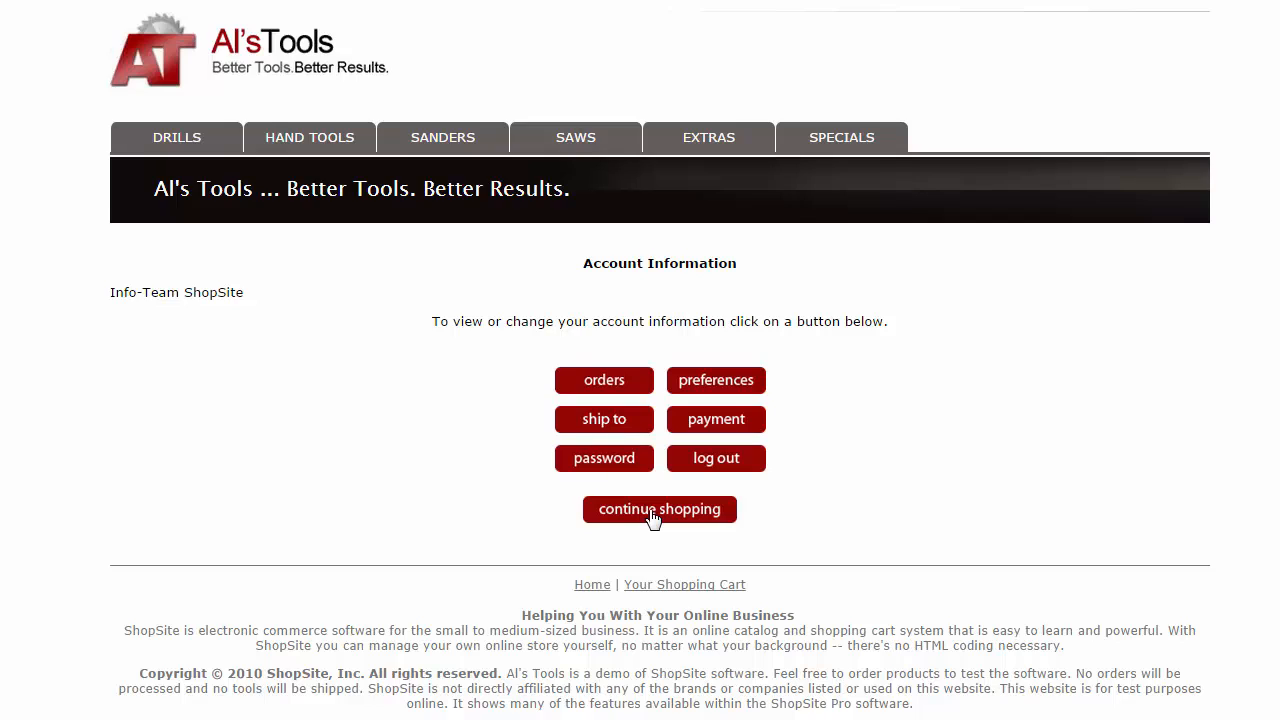
# Add the Estwing 22 oz. Hammertooth Hammer from Hand Tools to the cart.
pyautogui.click(651, 511)
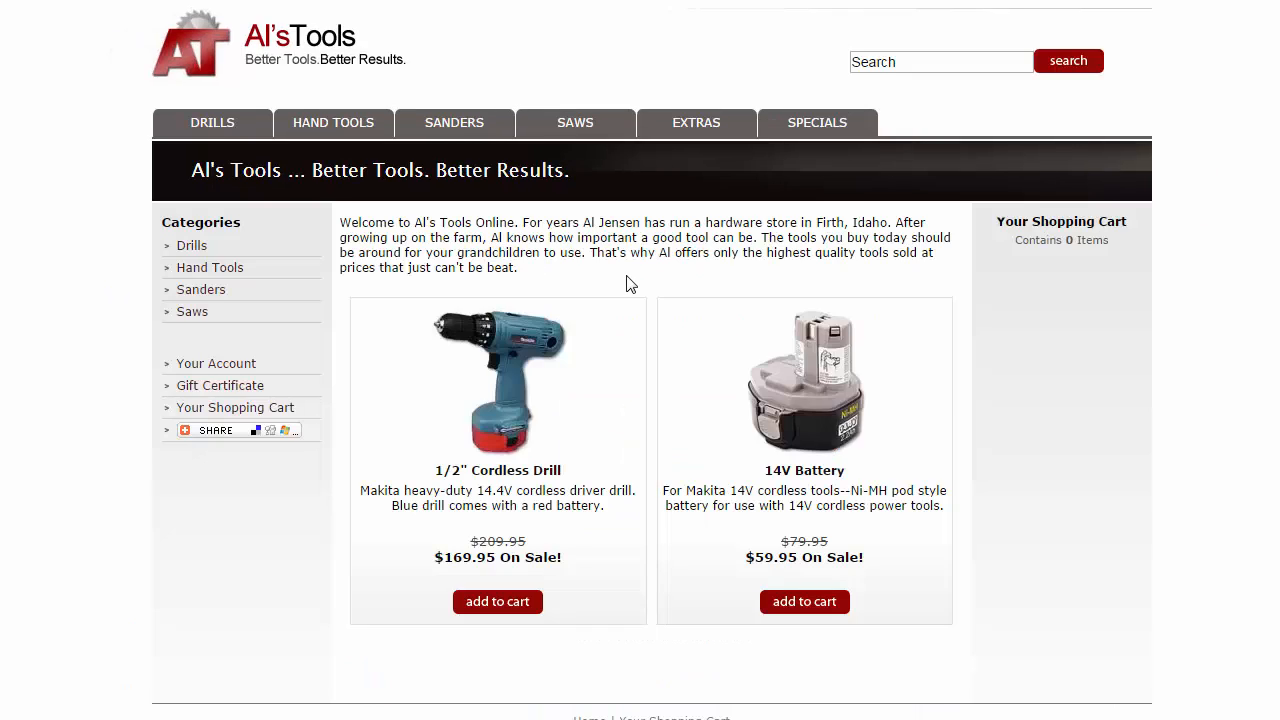
pyautogui.click(352, 133)
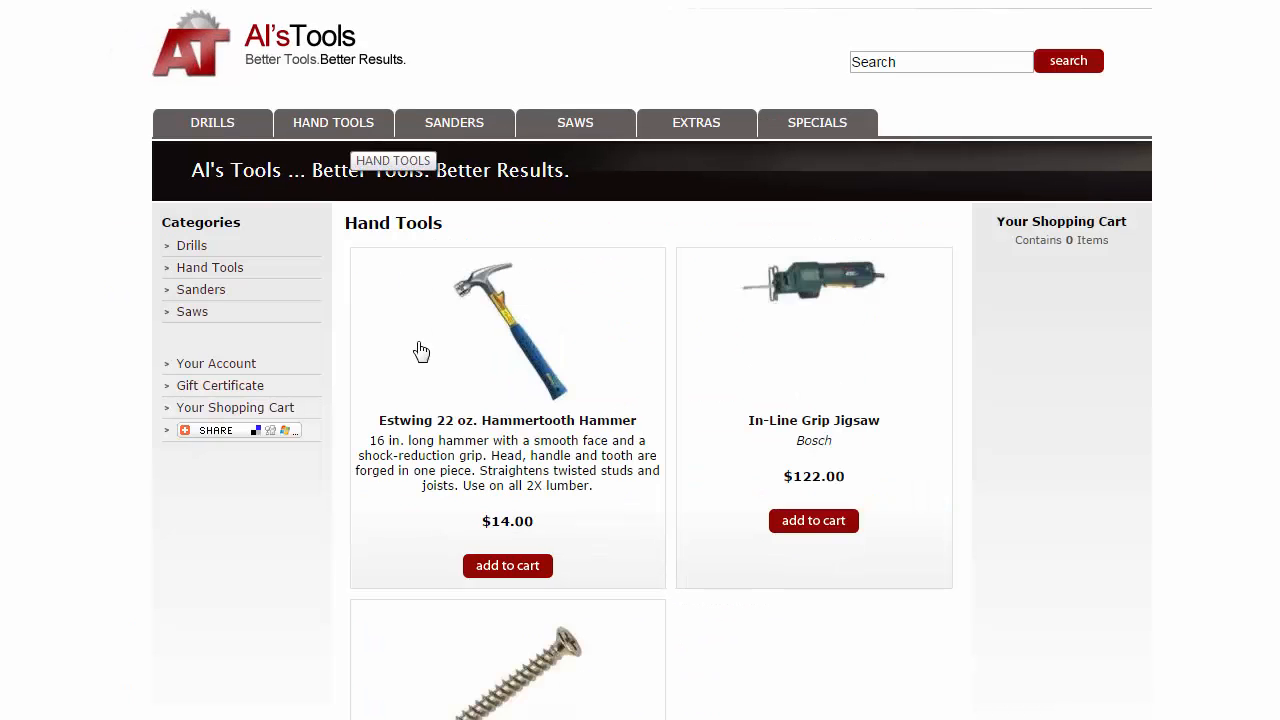
pyautogui.click(486, 568)
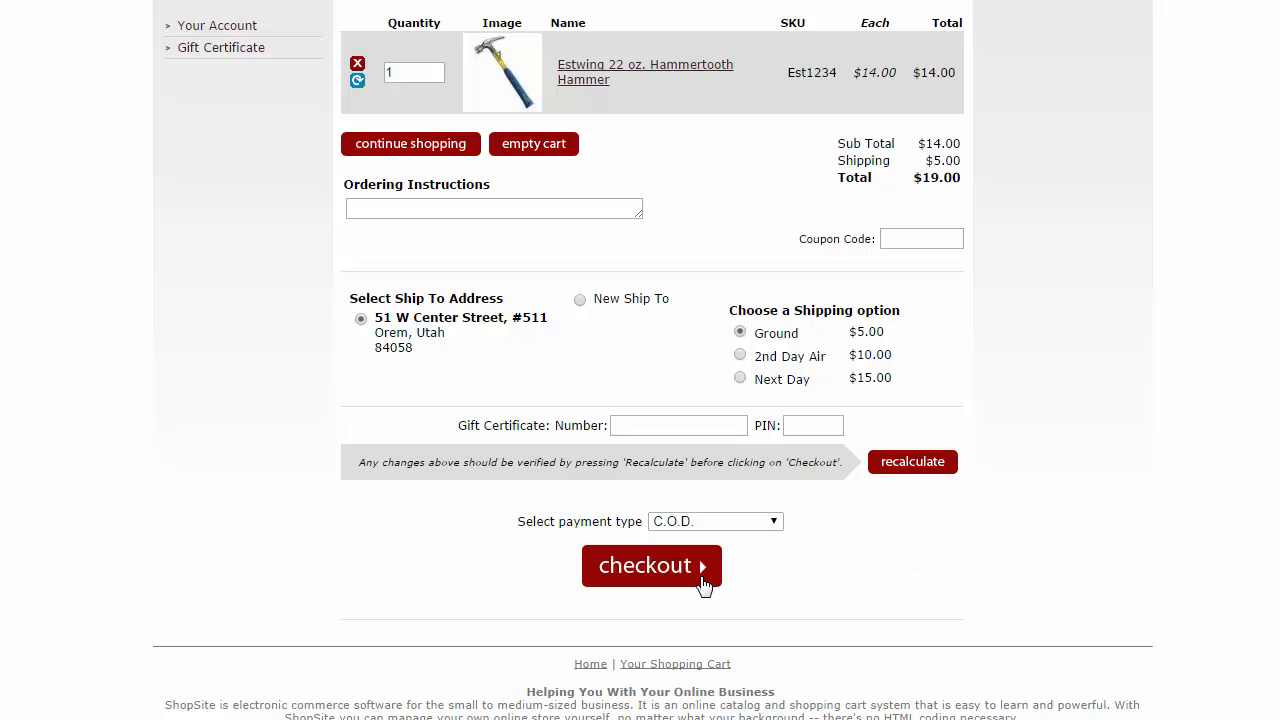
# Submit the $19.00 hammer order with shipping matching billing, then return to the store home page.
pyautogui.click(698, 578)
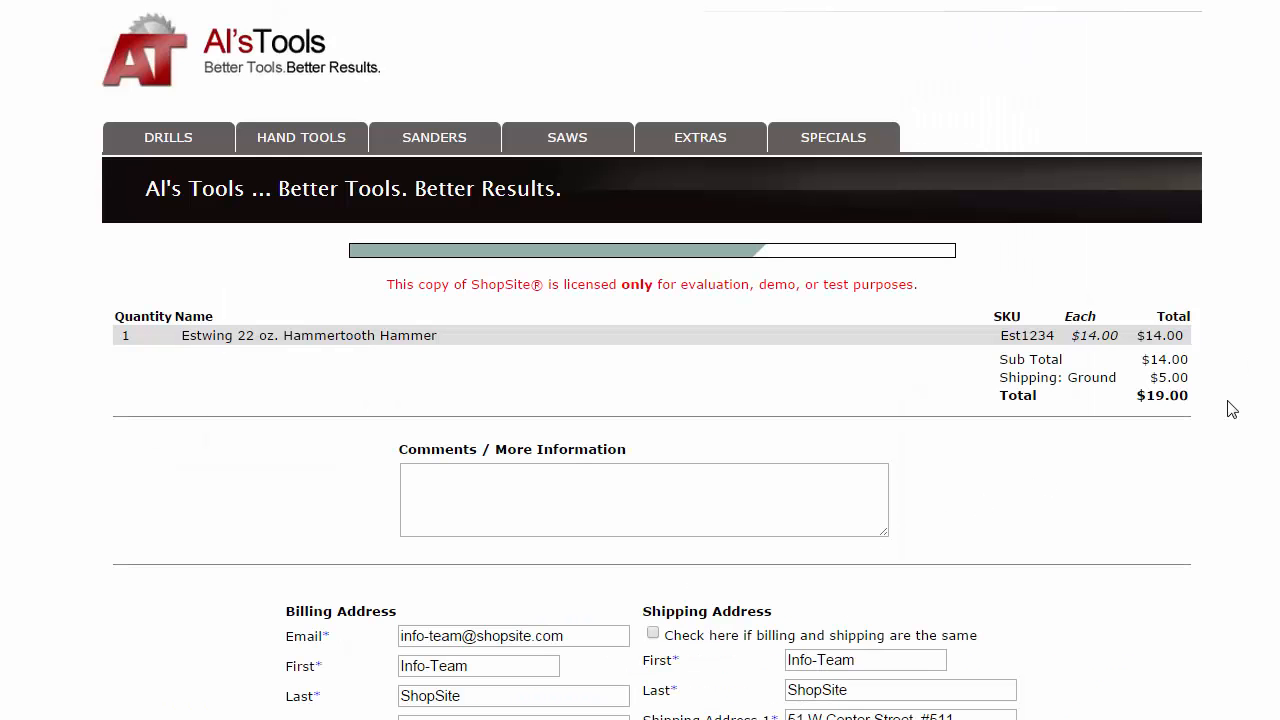
pyautogui.click(653, 633)
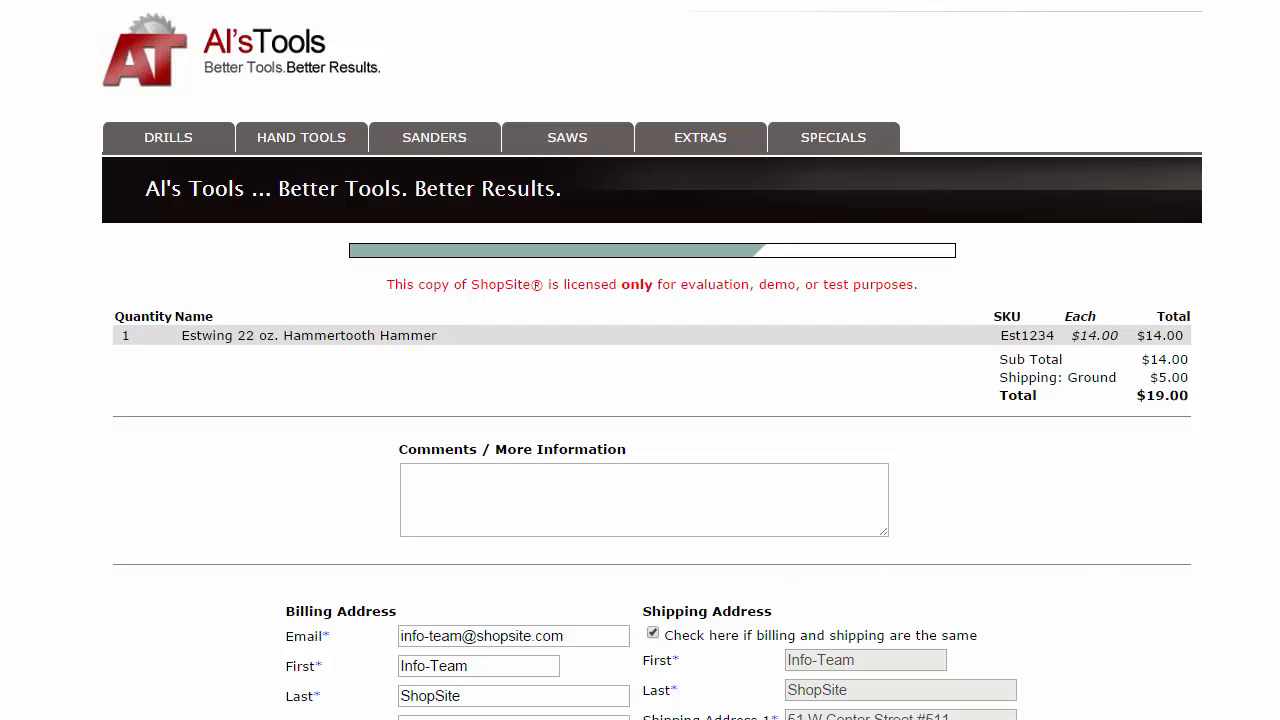
pyautogui.scroll(-3, 652, 400)
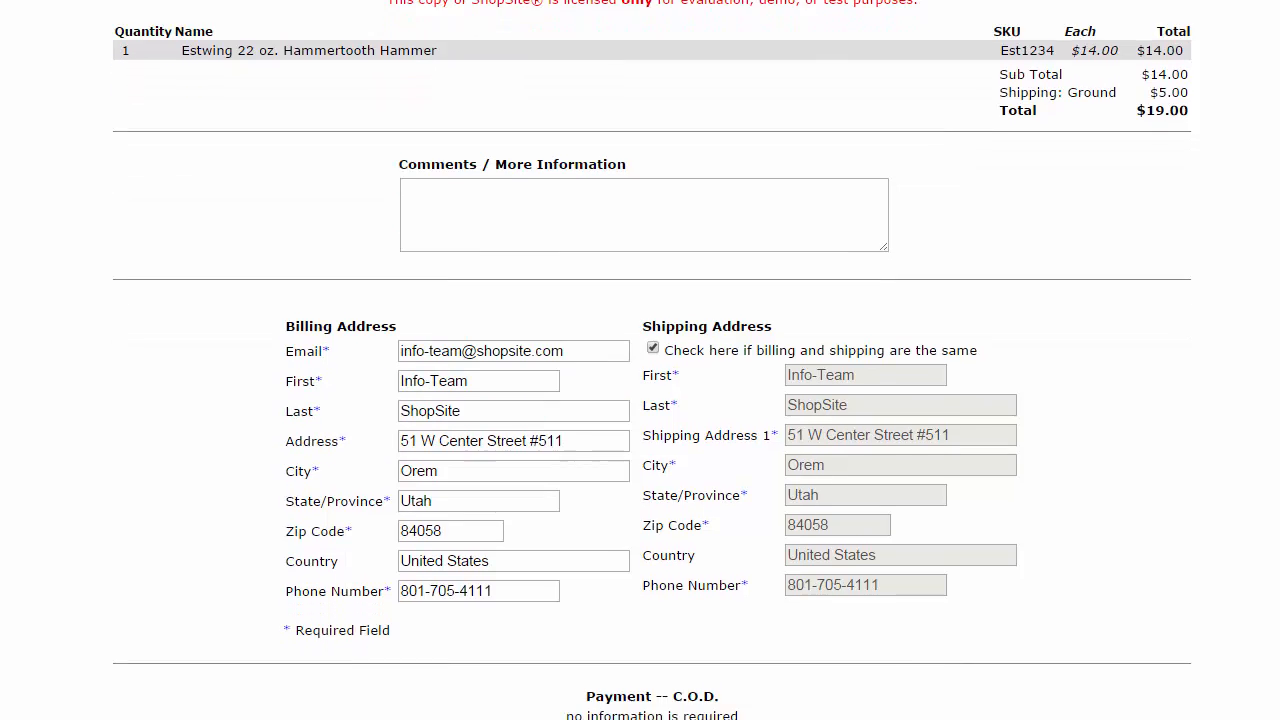
pyautogui.scroll(-2, 652, 360)
pyautogui.scroll(-1, 652, 400)
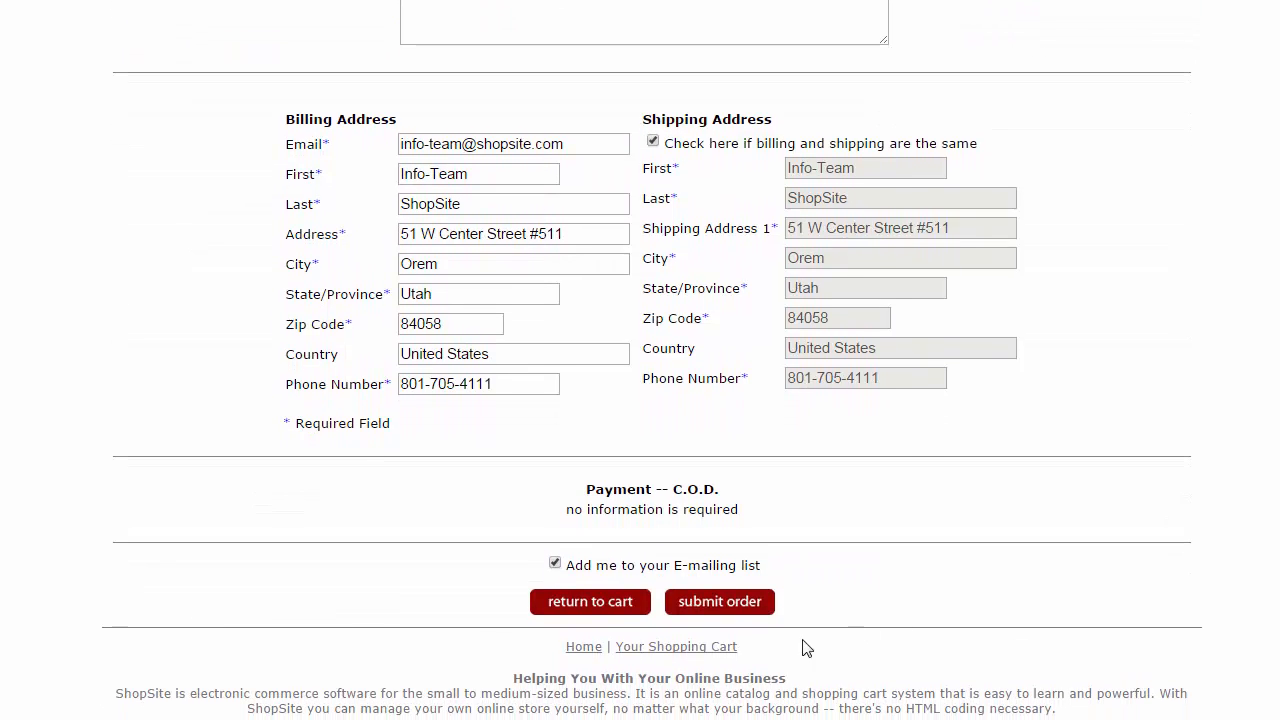
pyautogui.click(726, 604)
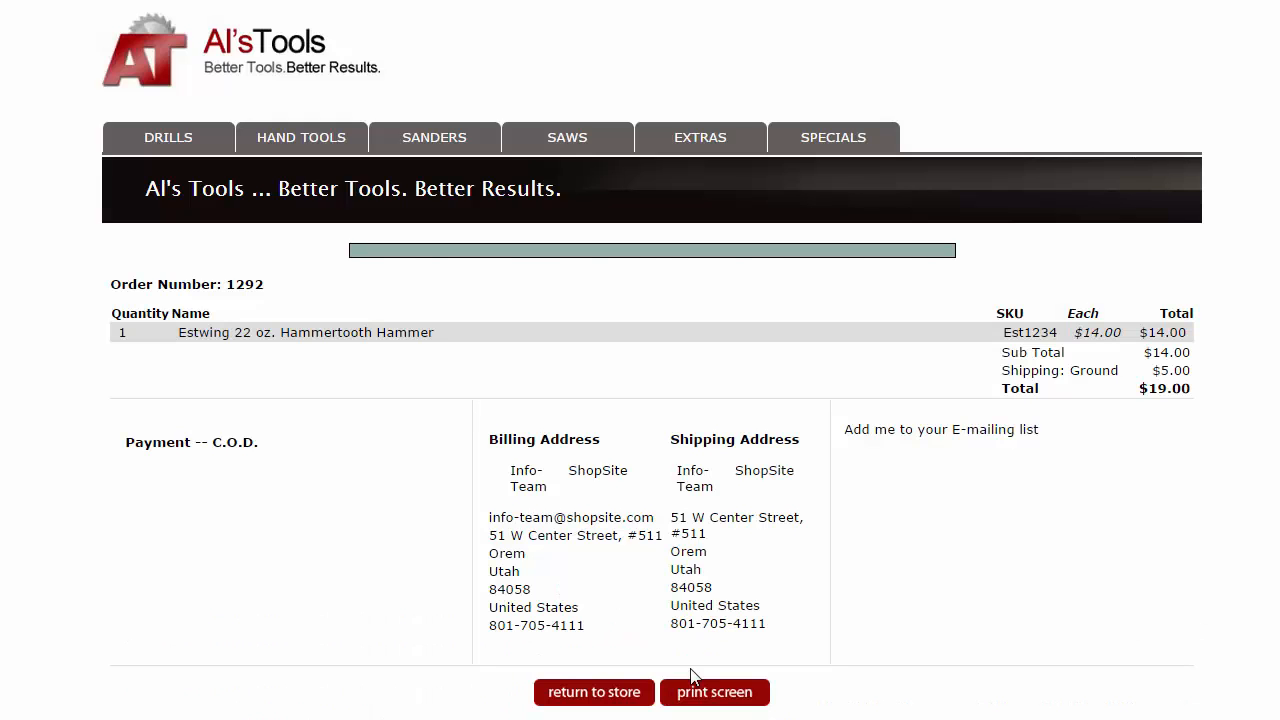
pyautogui.click(618, 698)
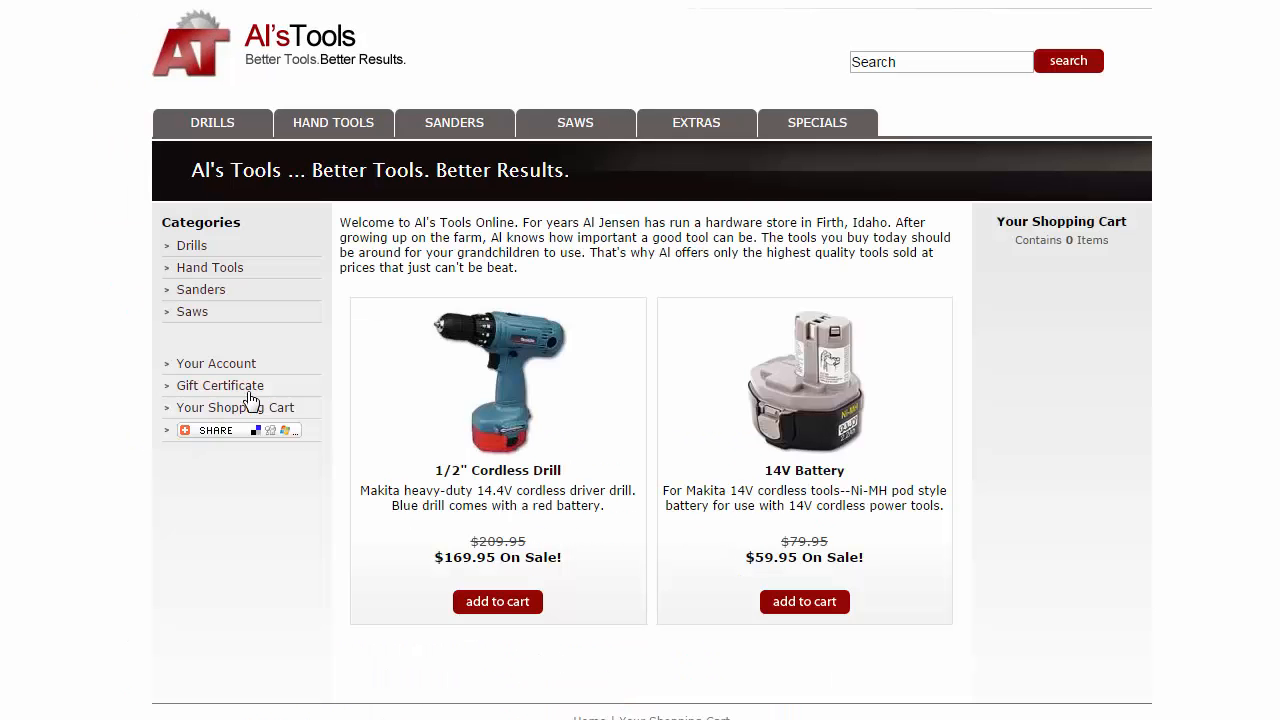
# Sign in with the saved e-mail and password, check Free Hammer! progress (1 of 2), then resume shopping.
pyautogui.click(216, 363)
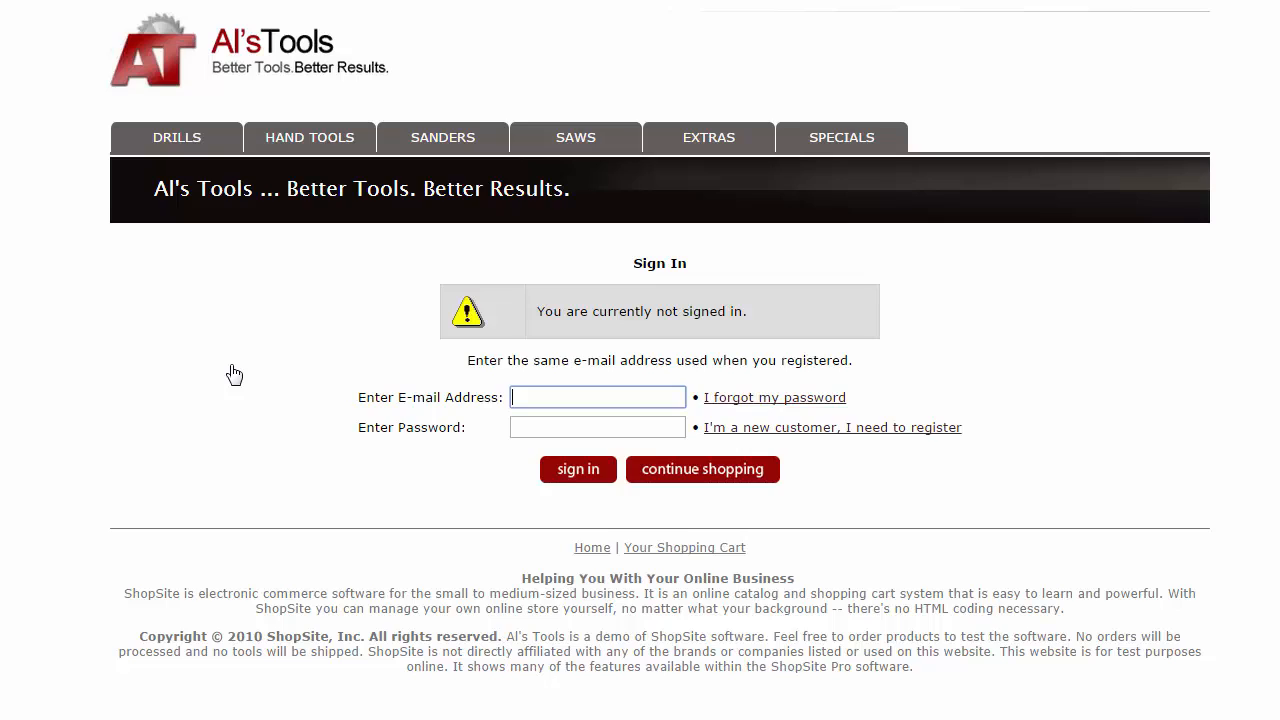
pyautogui.write('info')
pyautogui.press('Down')
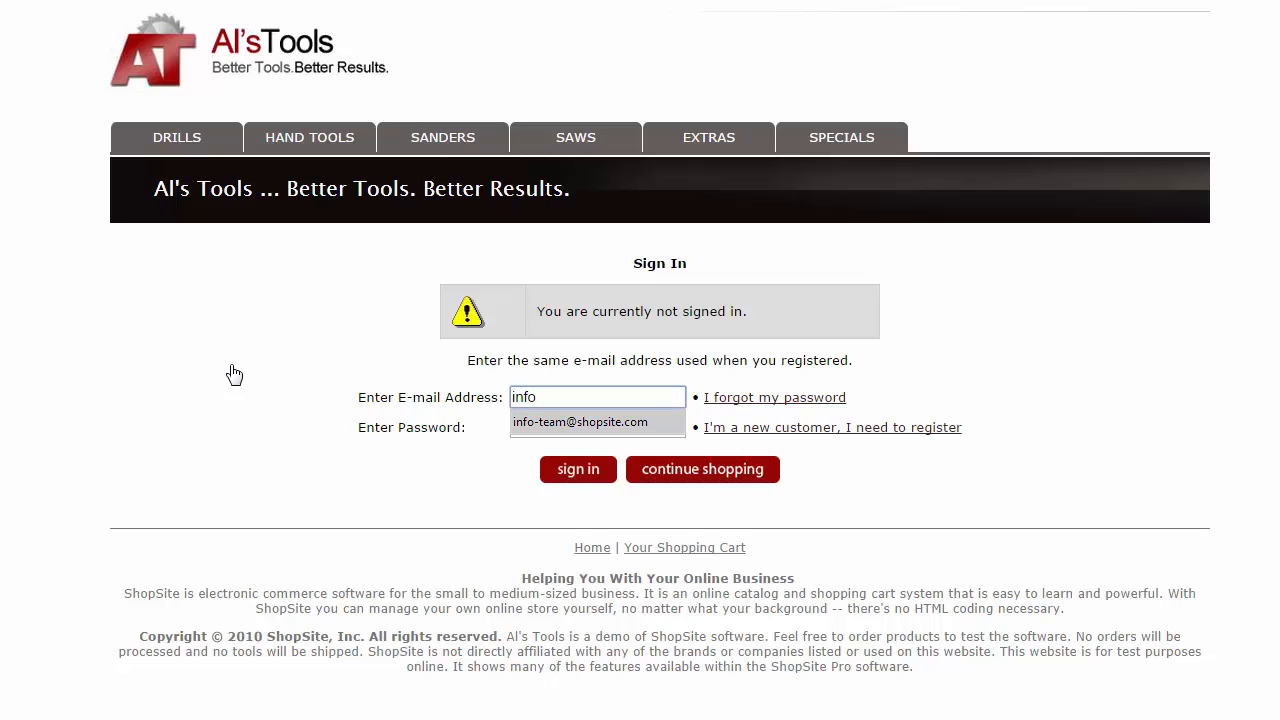
pyautogui.press('Tab')
pyautogui.write('•••••••')
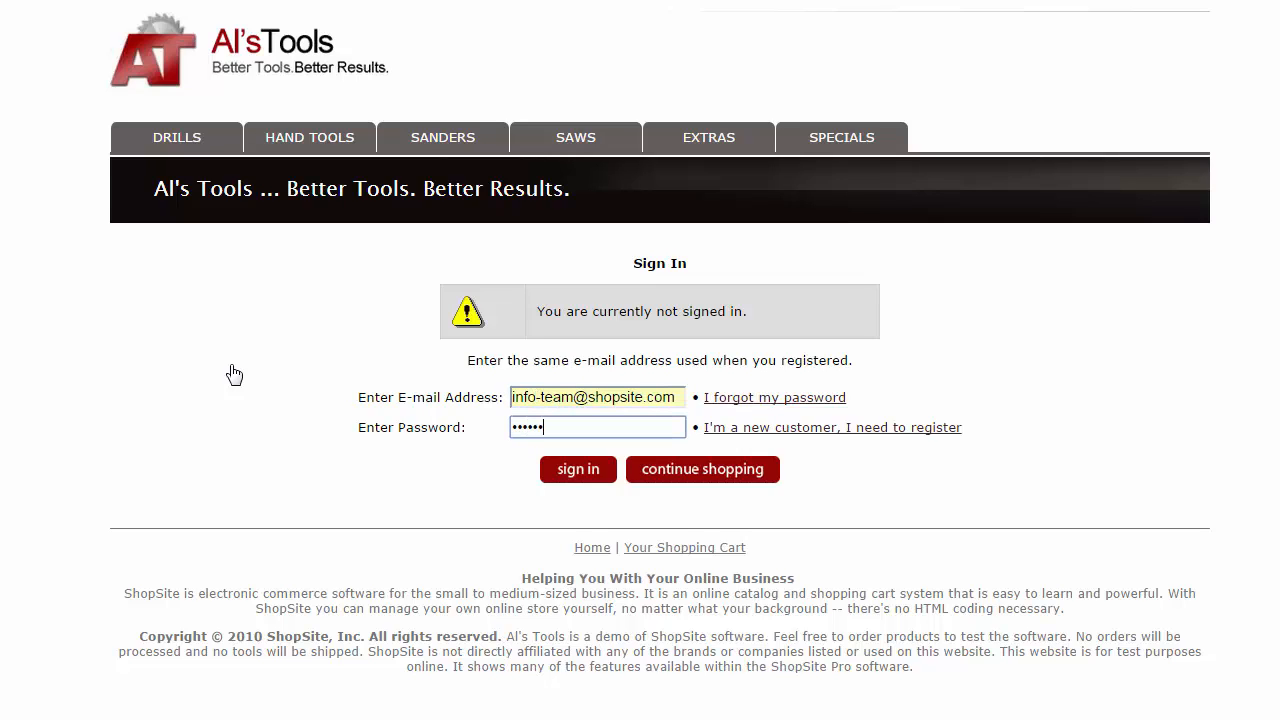
pyautogui.click(569, 471)
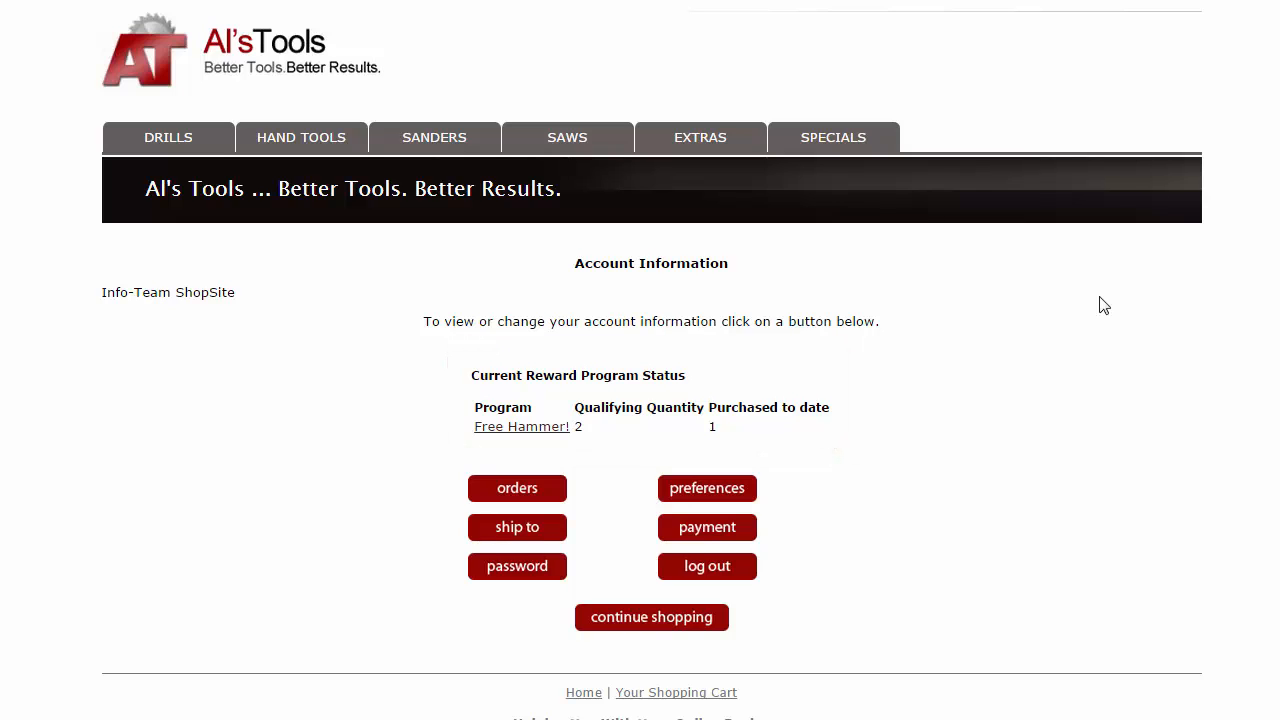
pyautogui.click(695, 620)
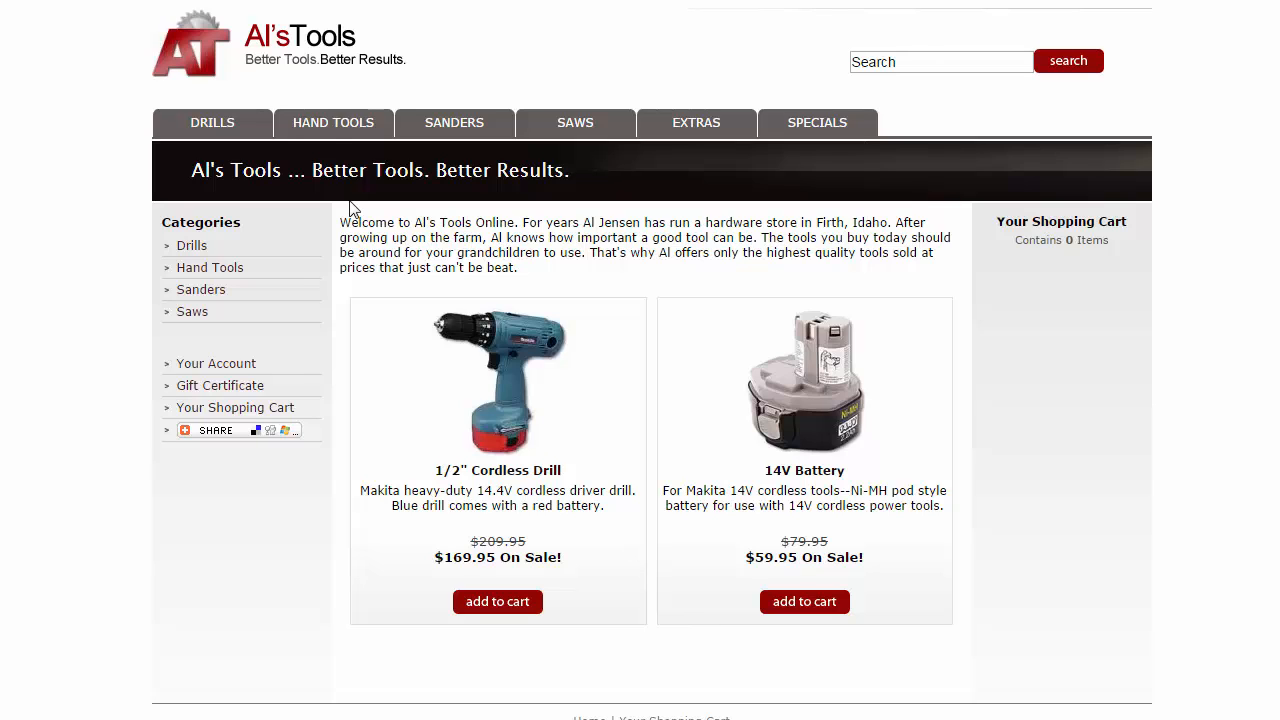
# Add another Estwing 22 oz. Hammertooth Hammer from Hand Tools to earn the Free Hammer! reward.
pyautogui.click(330, 125)
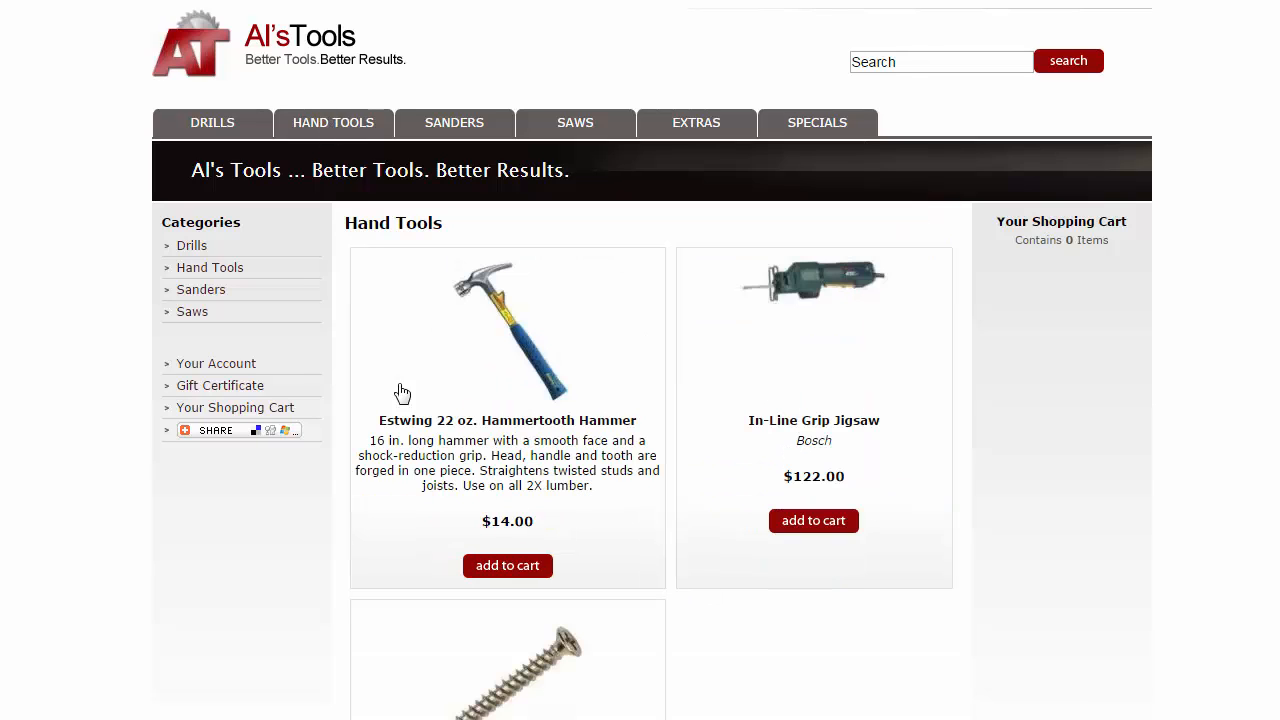
pyautogui.click(488, 570)
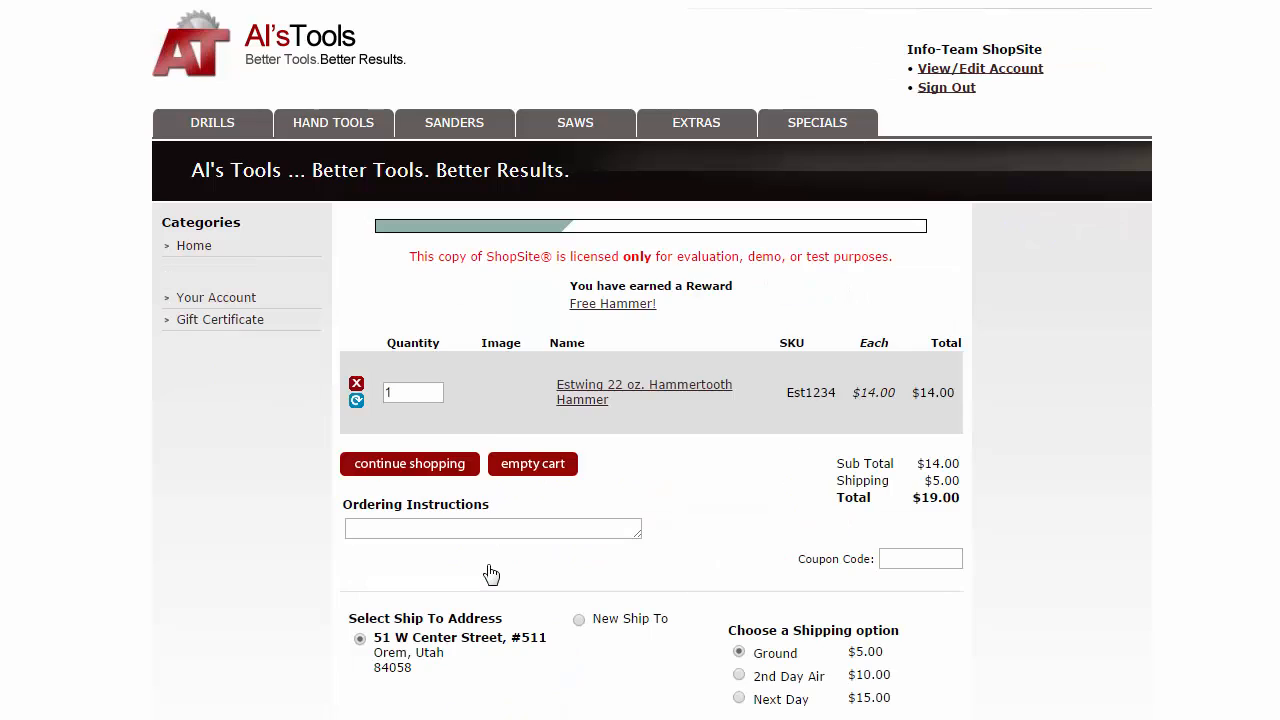